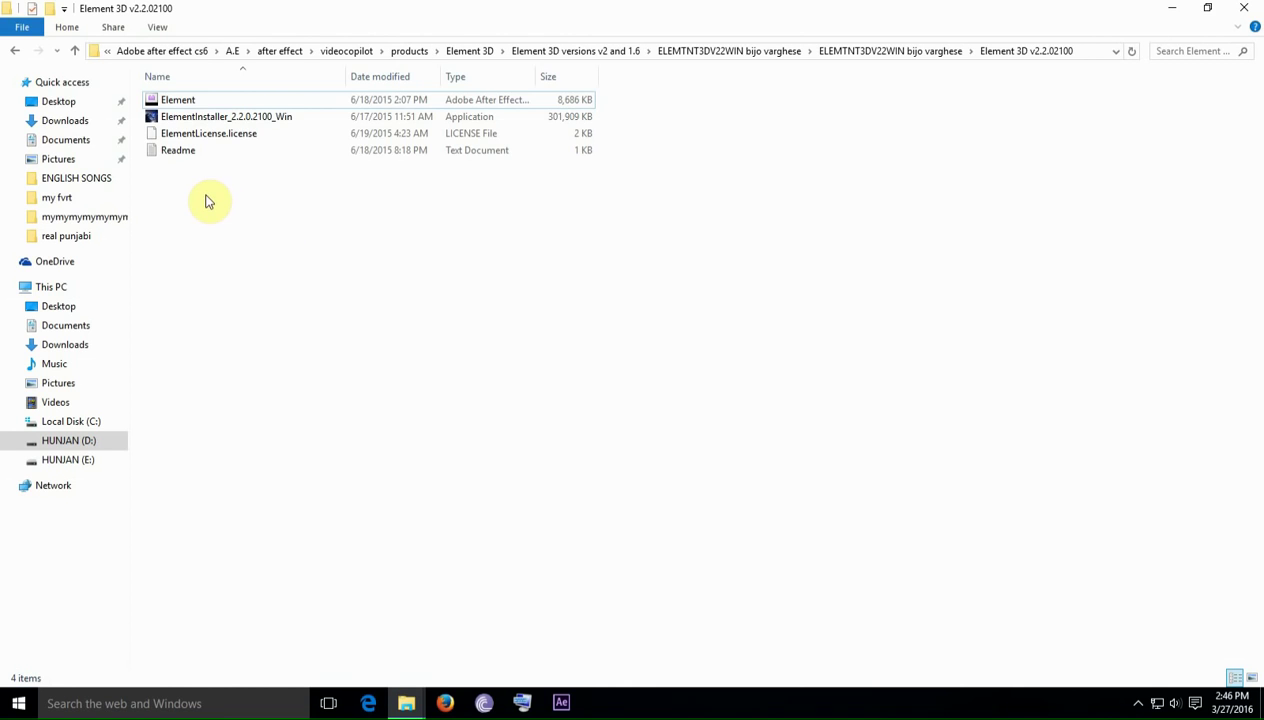
# Select the Element 3D installer application in the downloaded folder
pyautogui.moveTo(207, 202); pyautogui.dragTo(237, 95)
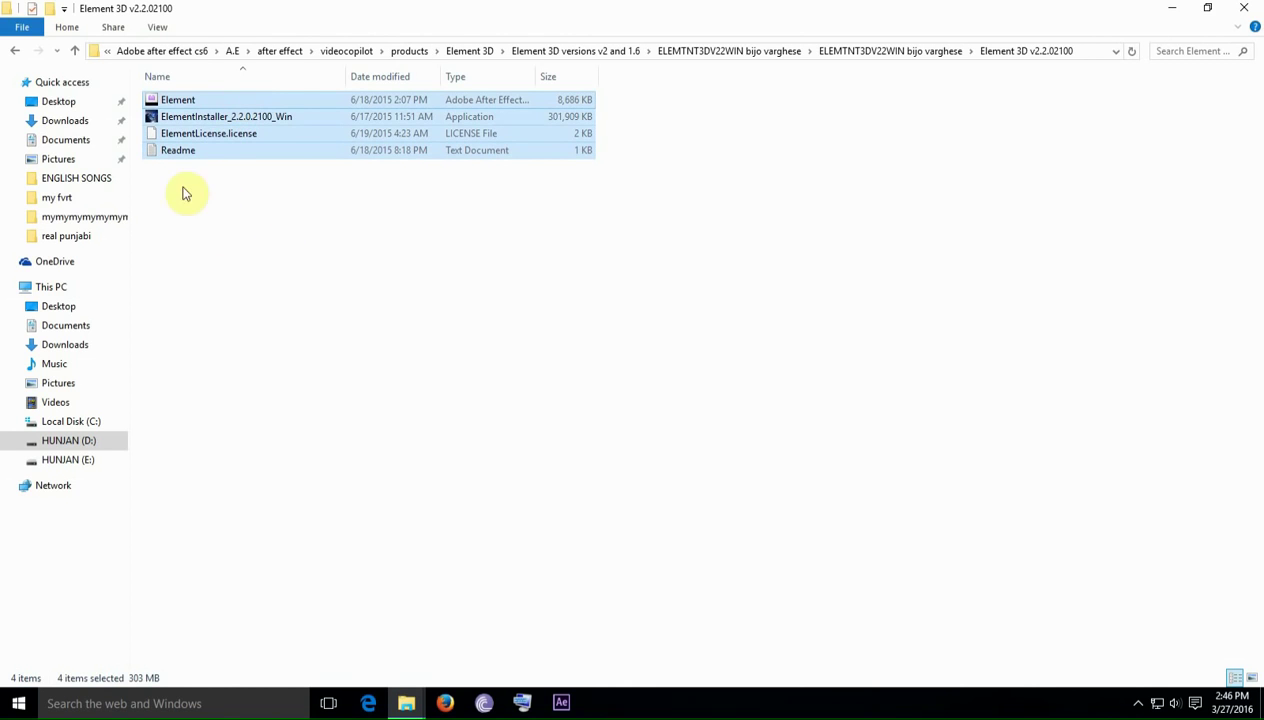
pyautogui.moveTo(206, 203); pyautogui.dragTo(240, 92)
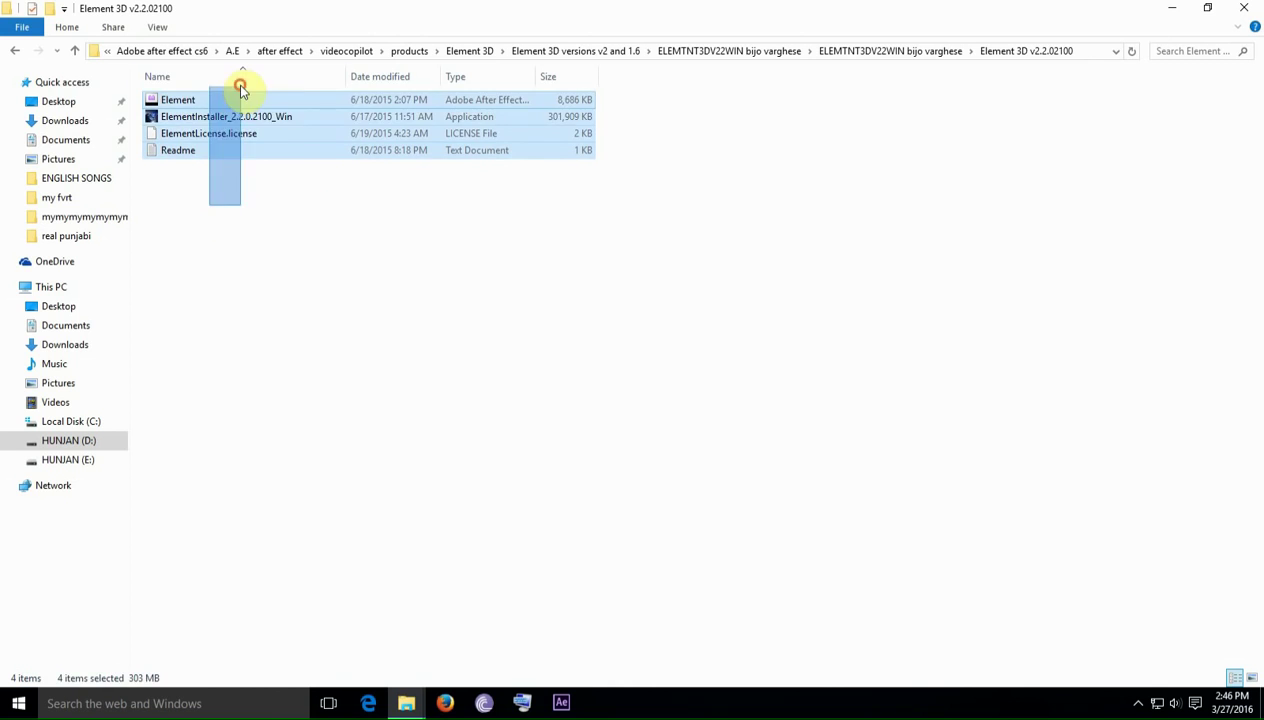
pyautogui.click(240, 218)
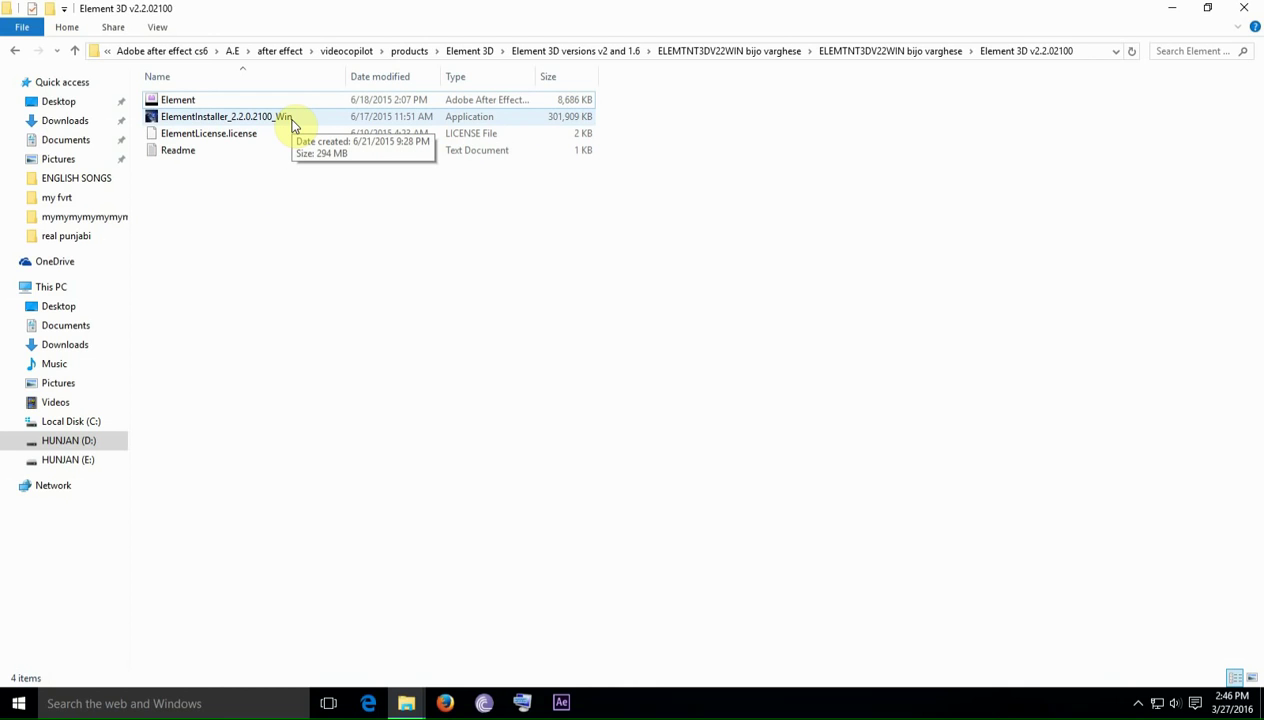
pyautogui.moveTo(226, 117)
pyautogui.click(292, 121)
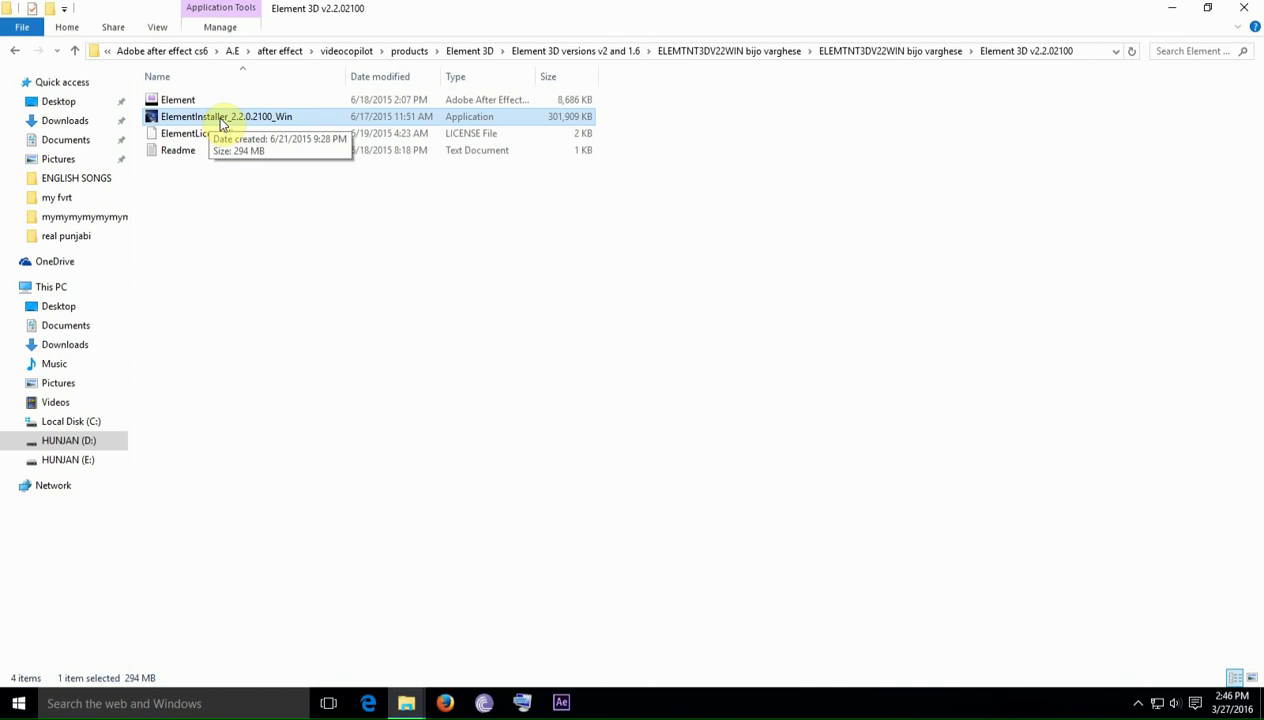
# Run the Element 3D installer through the license, version, asset location and summary pages
pyautogui.doubleClick(155, 117)
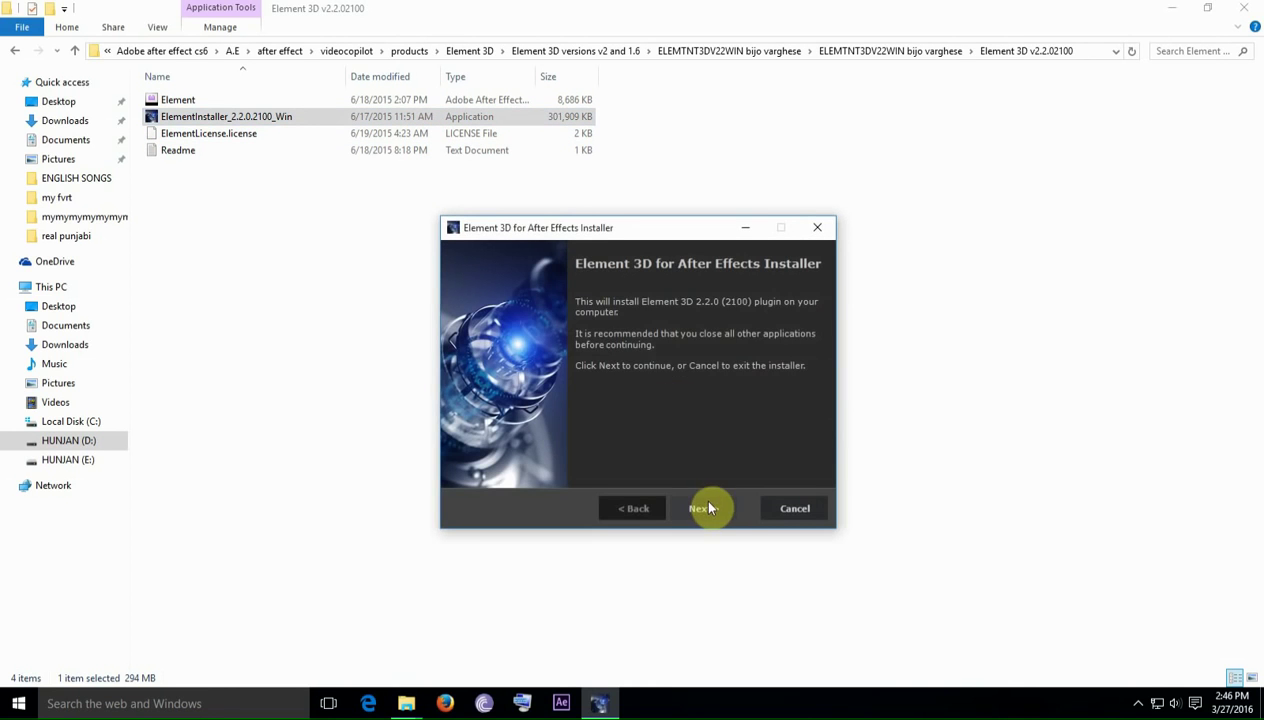
pyautogui.click(708, 502)
pyautogui.click(703, 508)
pyautogui.click(705, 510)
pyautogui.click(695, 511)
pyautogui.click(703, 504)
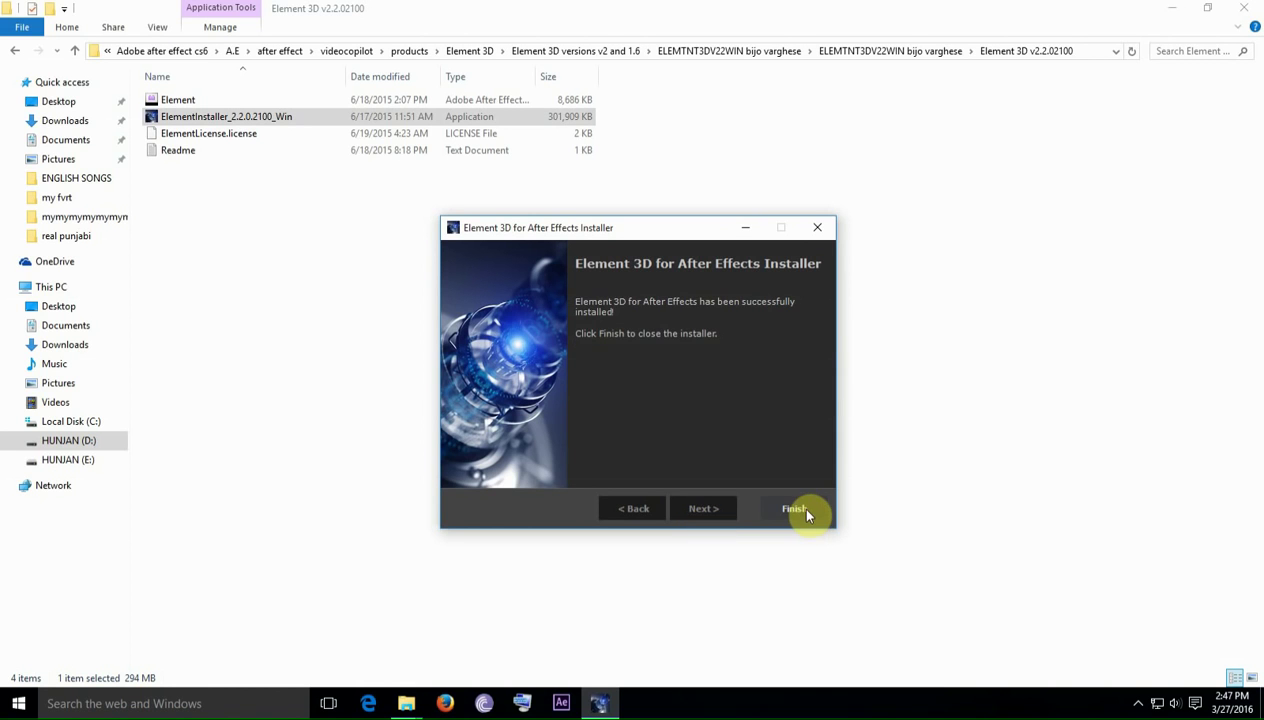
# Close the finished installer and copy the Element.aex plugin file
pyautogui.click(787, 509)
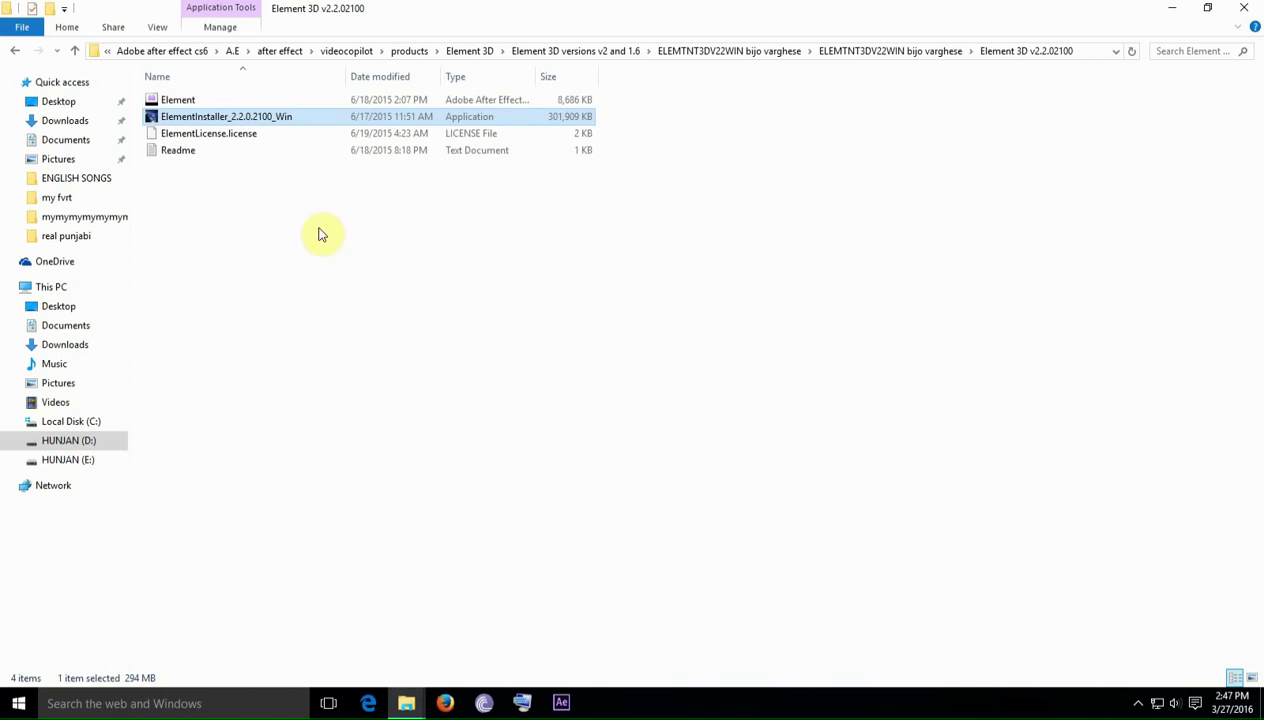
pyautogui.click(180, 101)
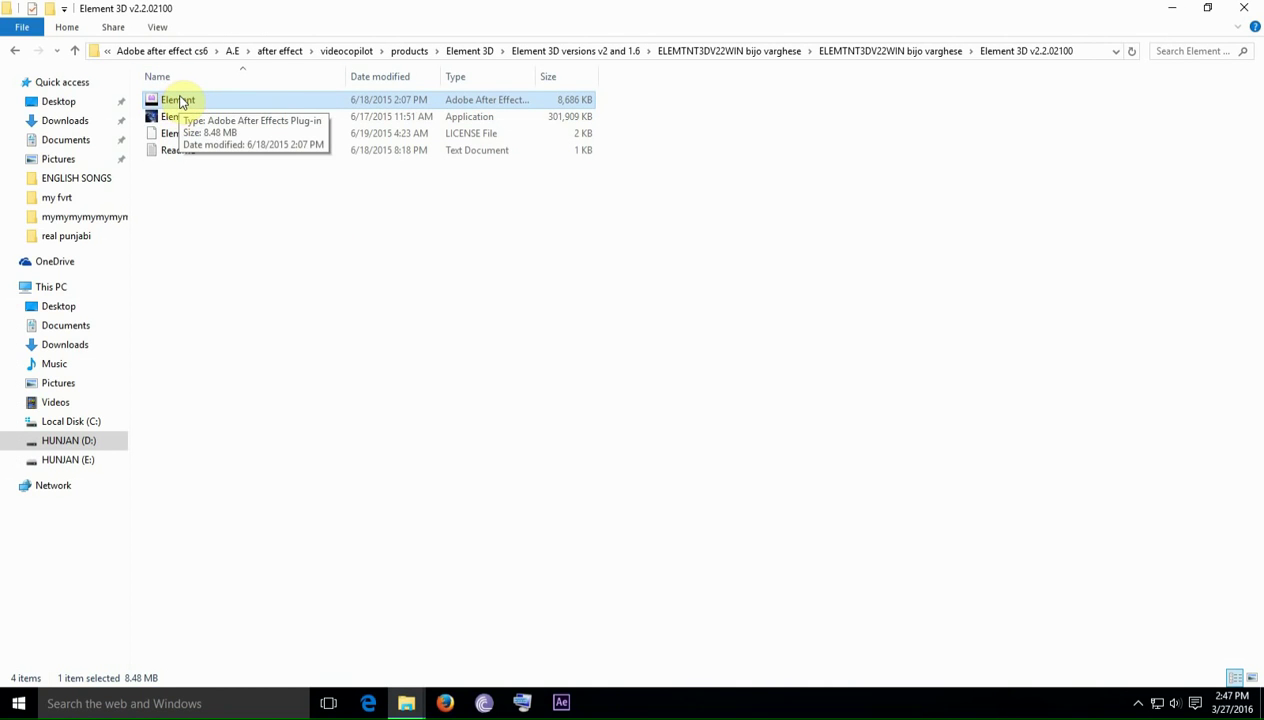
pyautogui.rightClick(181, 103)
pyautogui.click(226, 337)
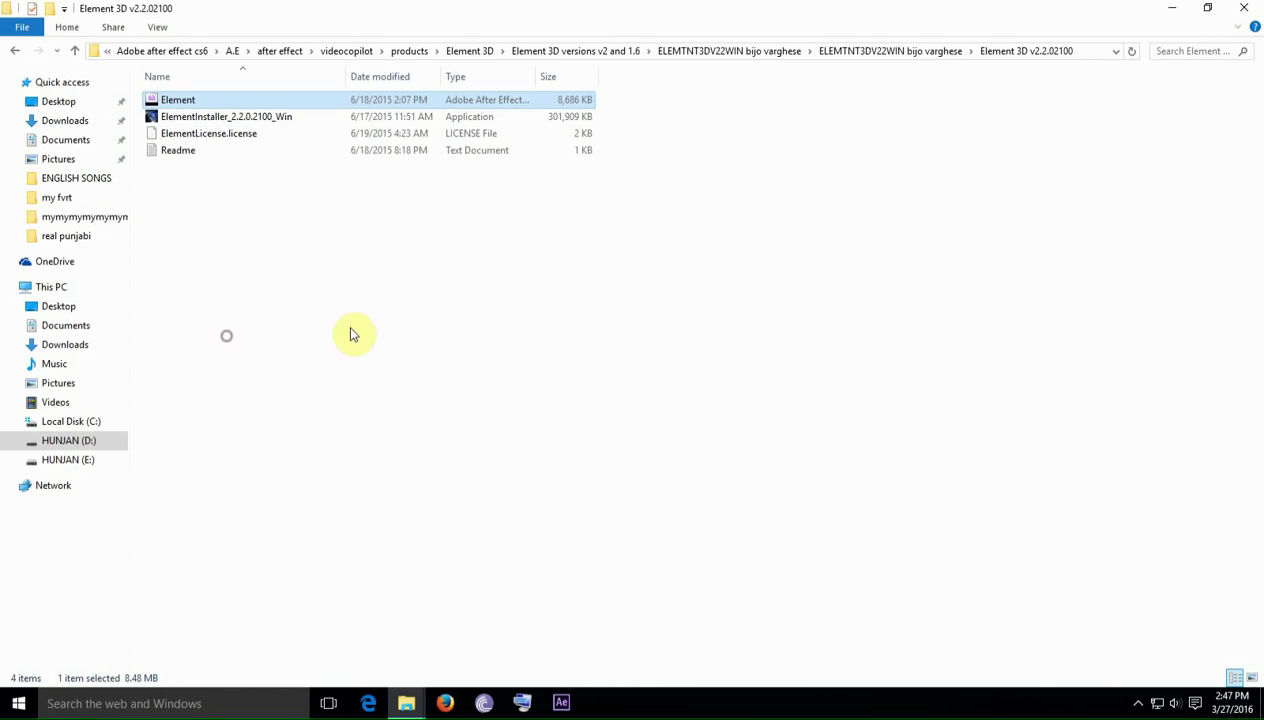
# Browse to C:\Program Files\Adobe\Adobe After Effects CC 2014\Support Files\Plug-ins\VideoCopilot
pyautogui.rightClick(78, 421)
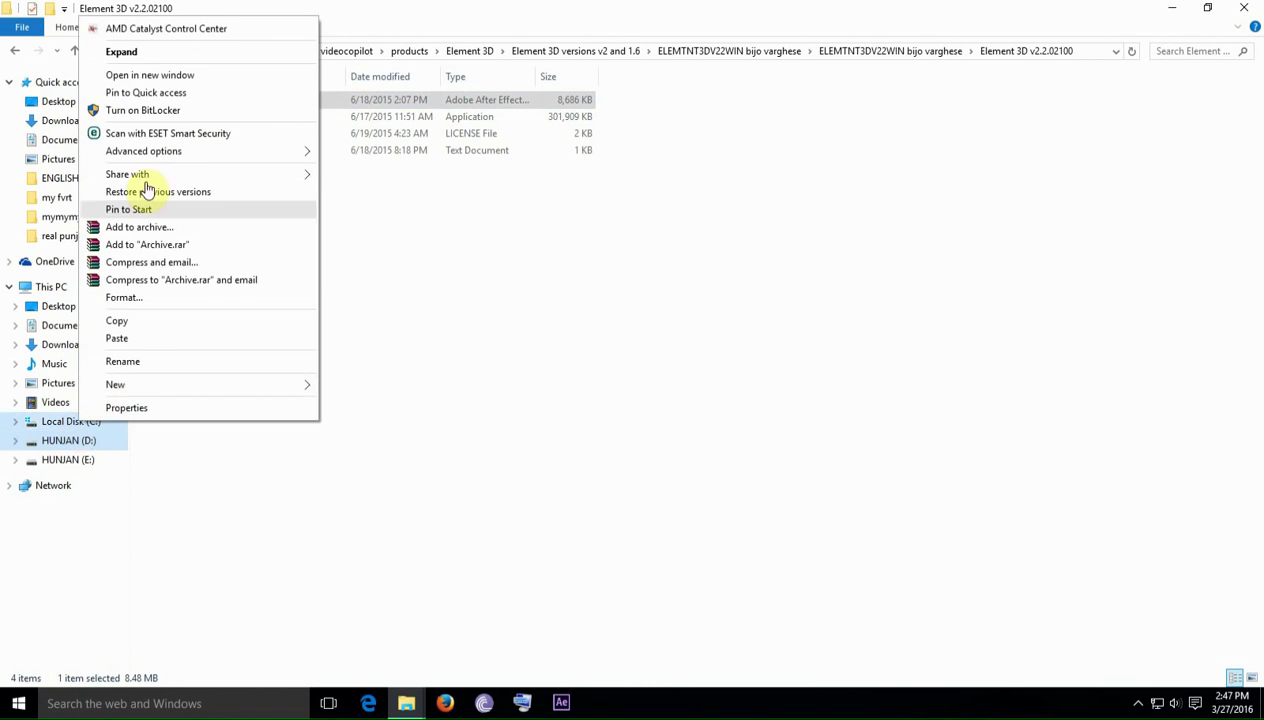
pyautogui.click(128, 75)
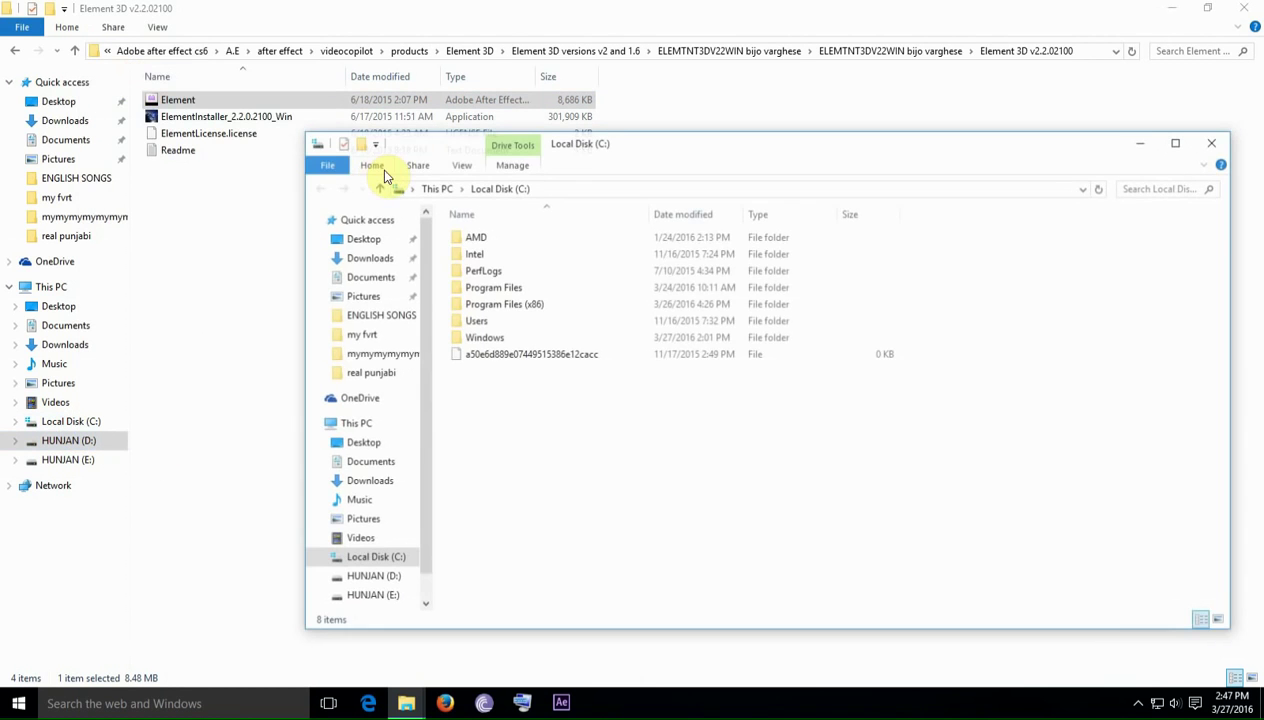
pyautogui.doubleClick(497, 290)
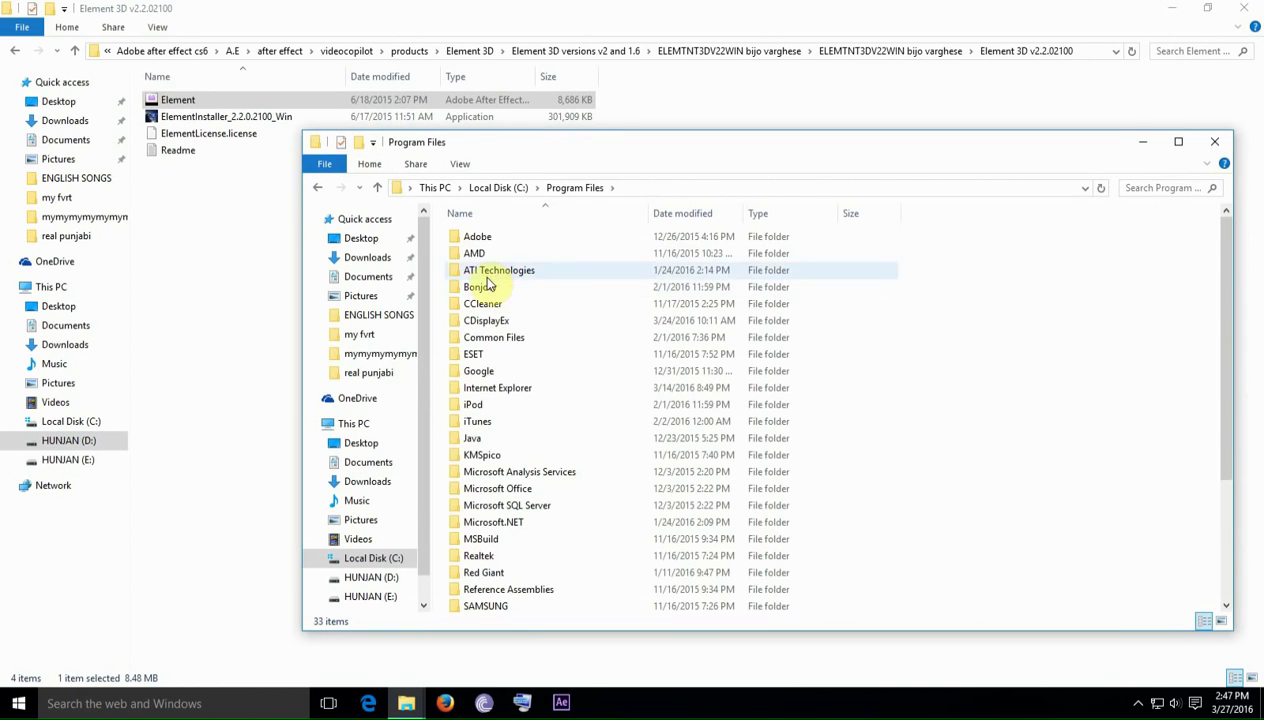
pyautogui.doubleClick(478, 240)
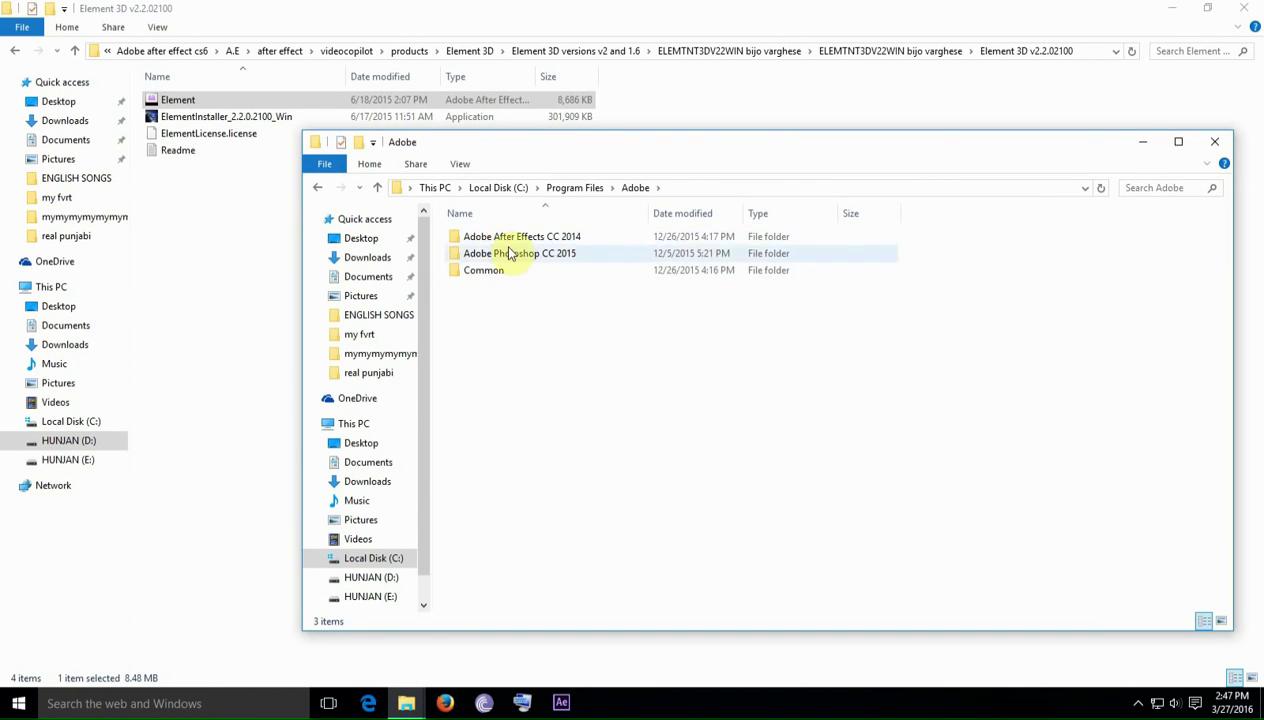
pyautogui.doubleClick(573, 243)
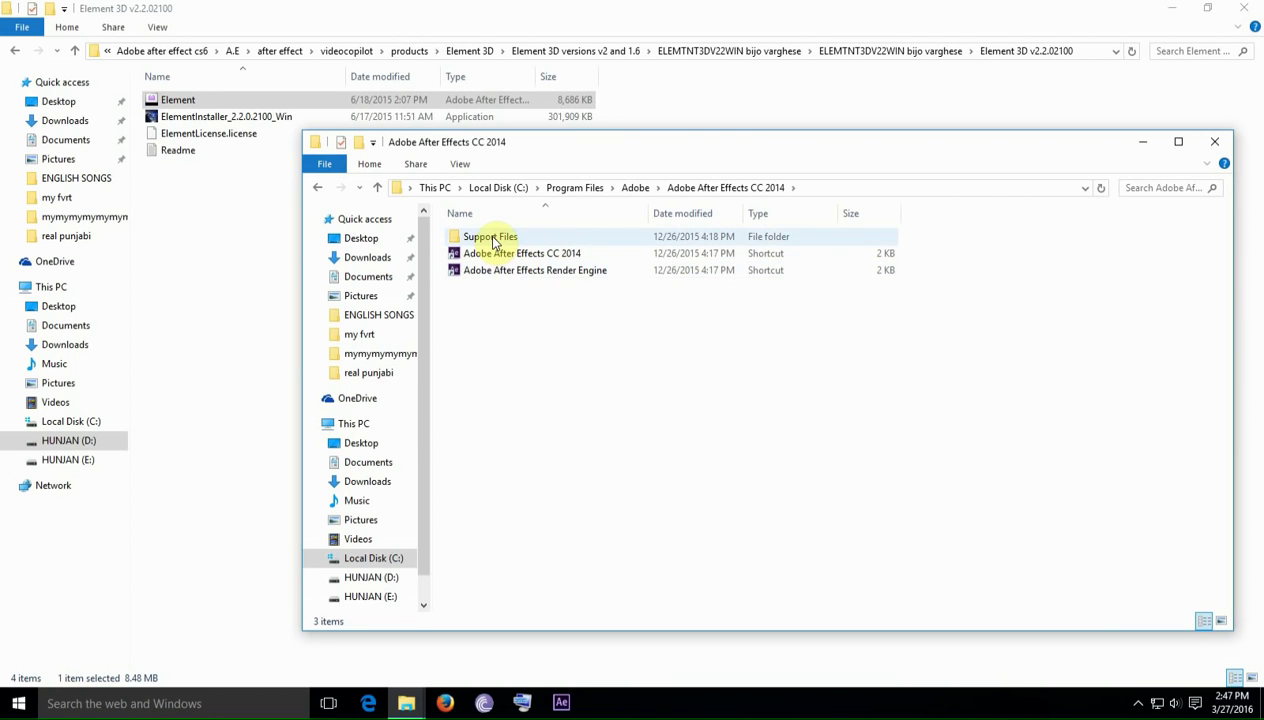
pyautogui.doubleClick(493, 239)
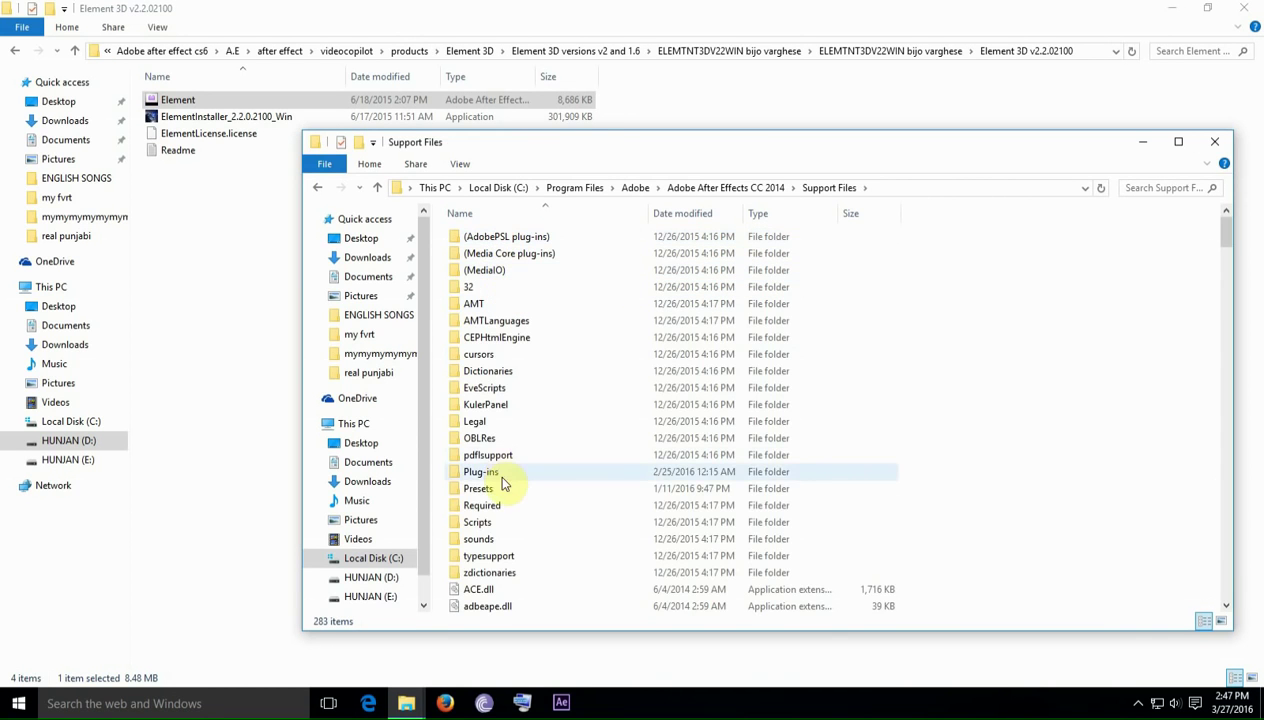
pyautogui.doubleClick(484, 472)
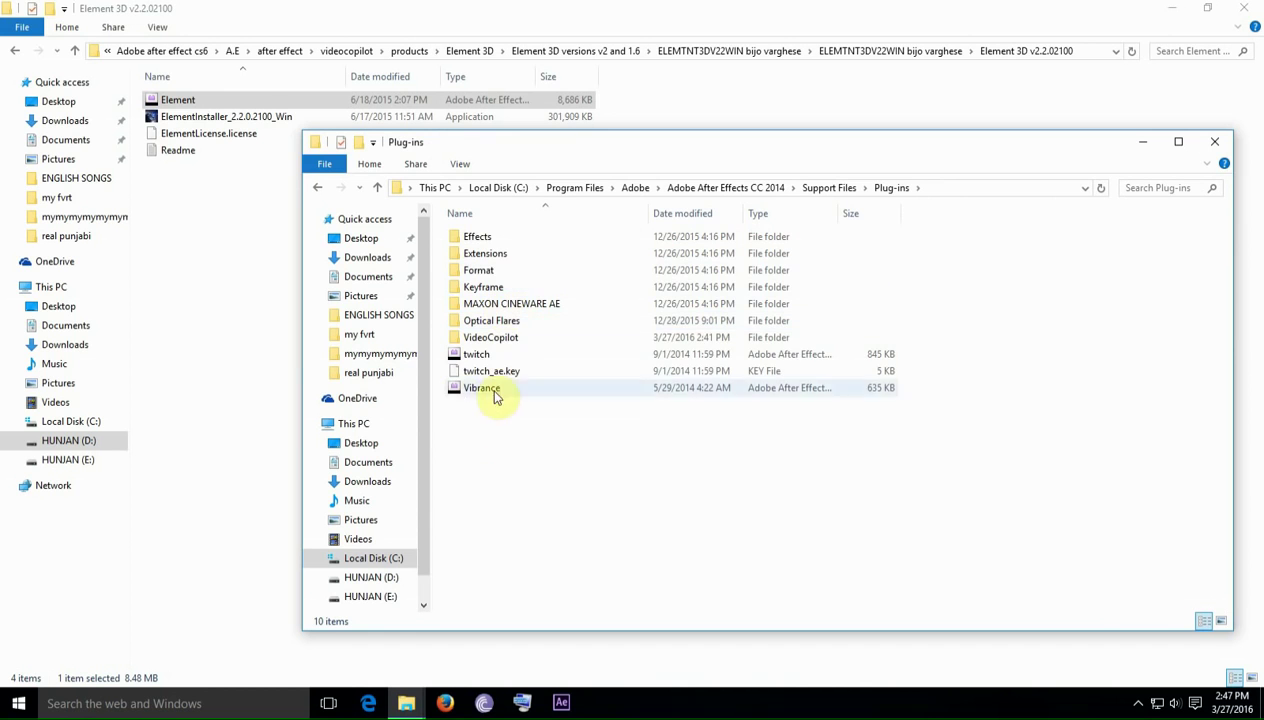
pyautogui.moveTo(490, 340); pyautogui.dragTo(524, 343)
pyautogui.doubleClick(524, 343)
# Paste Element.aex into VideoCopilot, replacing the old copy, then return to the Element 3D folder
pyautogui.rightClick(490, 329)
pyautogui.click(524, 462)
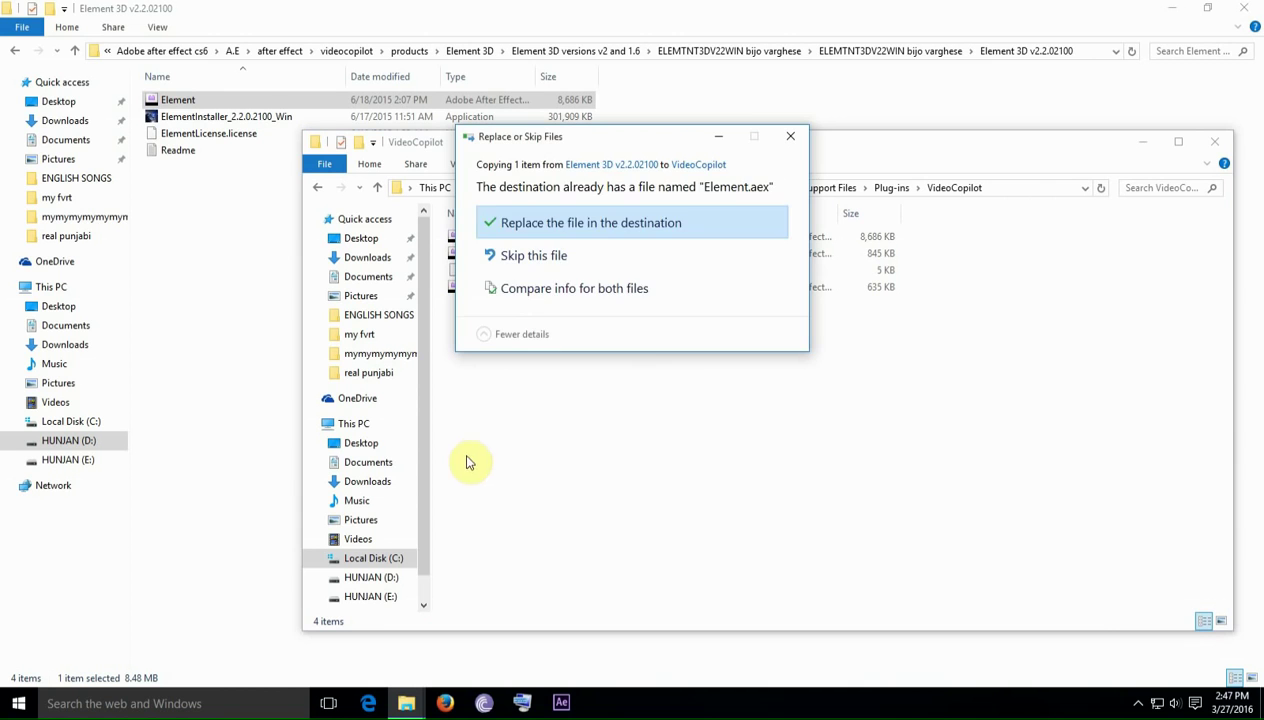
pyautogui.click(570, 224)
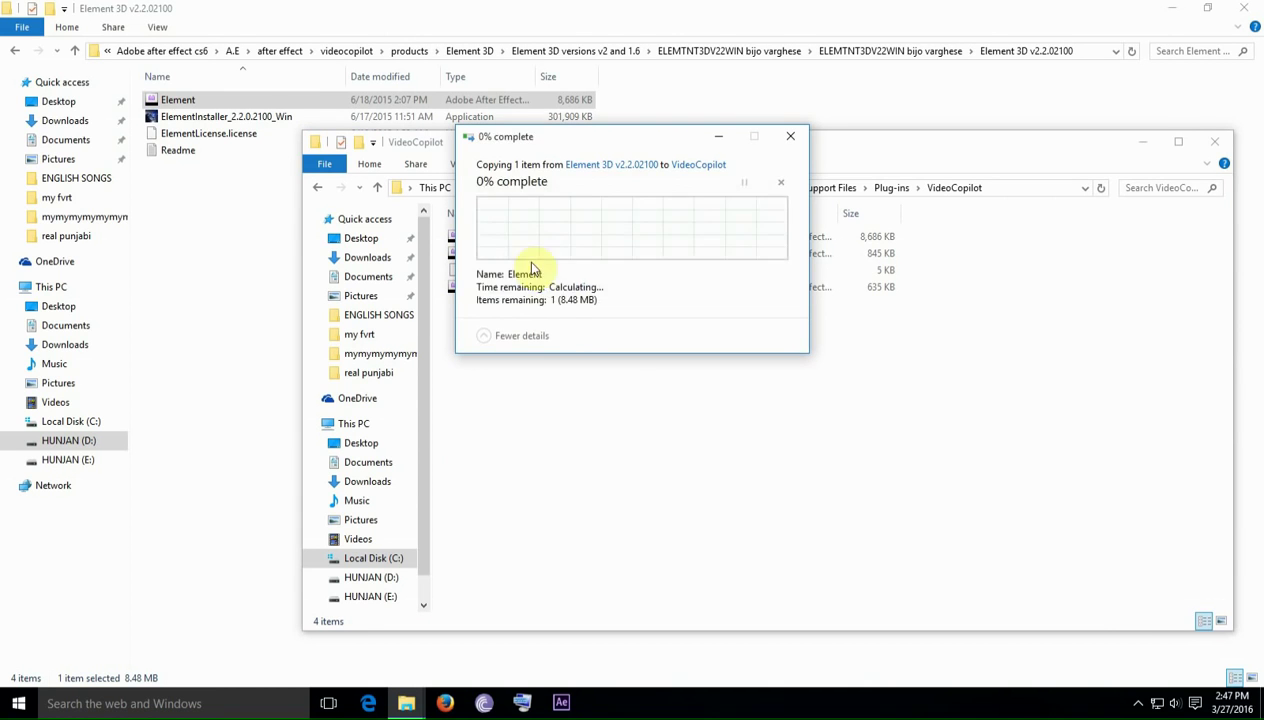
pyautogui.click(588, 244)
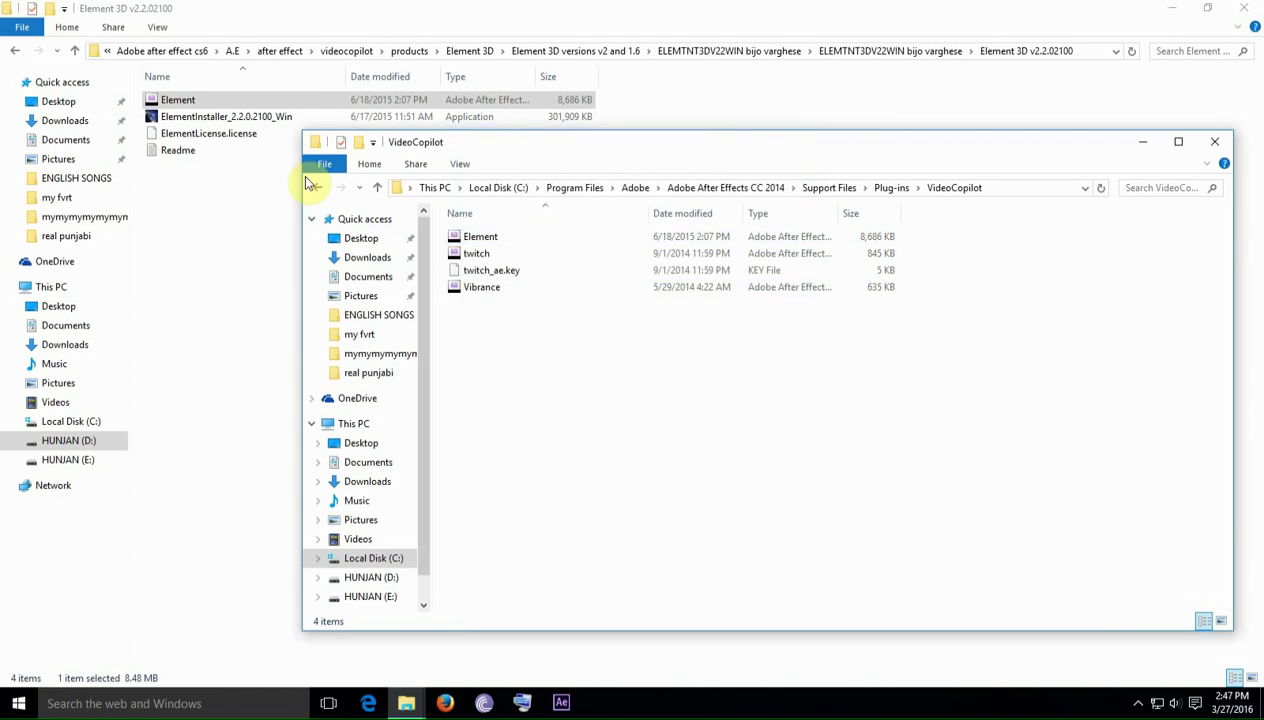
pyautogui.click(318, 189)
pyautogui.click(236, 246)
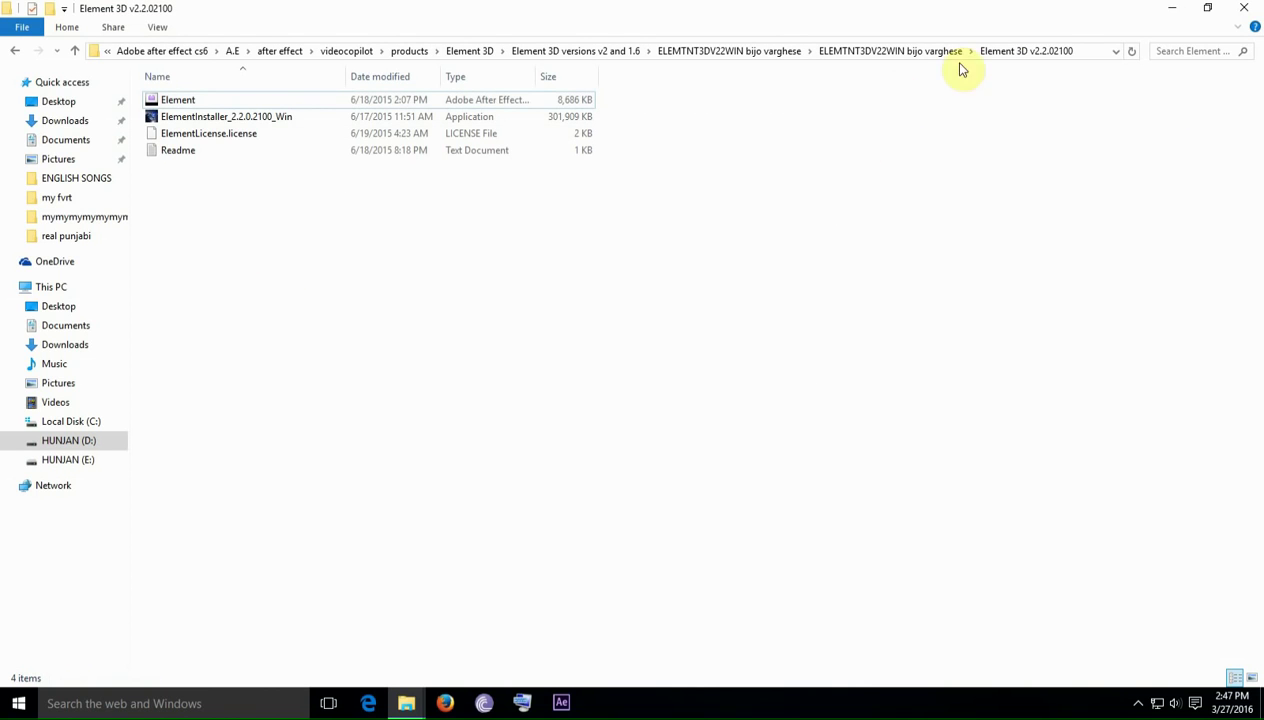
# Launch After Effects CC 2014 from the taskbar icon
pyautogui.click(563, 705)
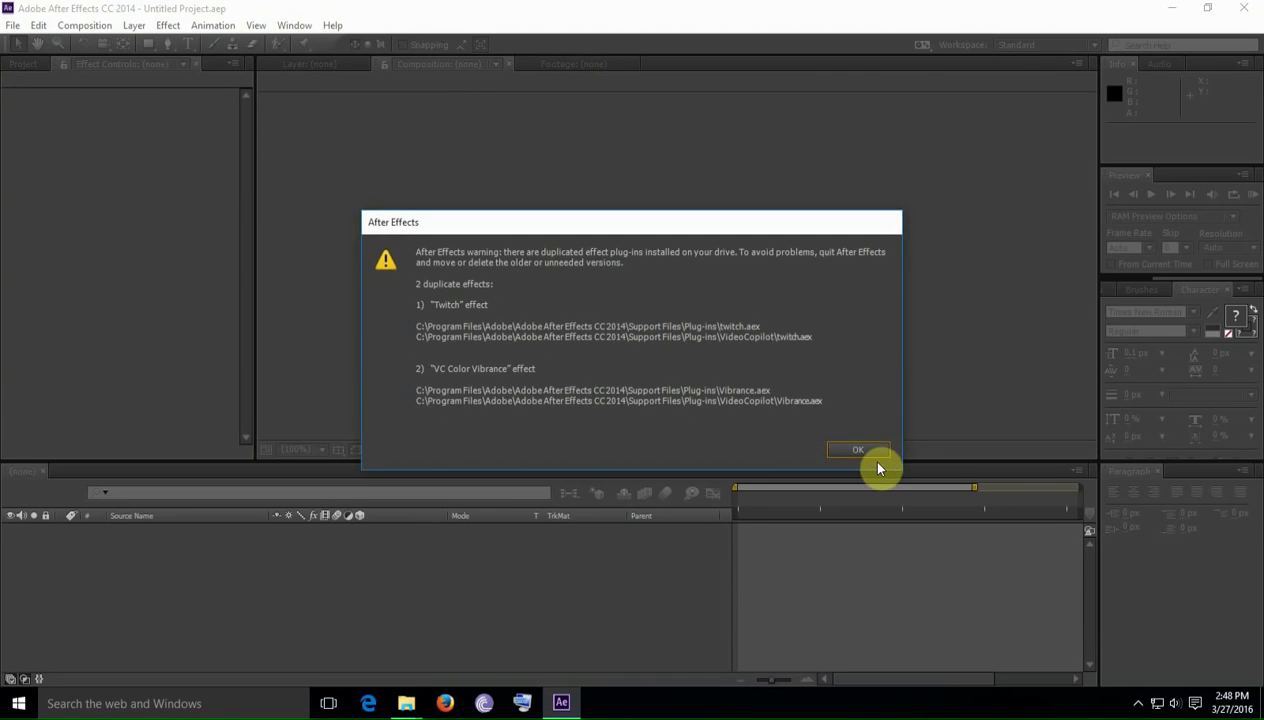
# Dismiss the duplicate plug-ins warning and create Comp 1 with default composition settings
pyautogui.click(853, 446)
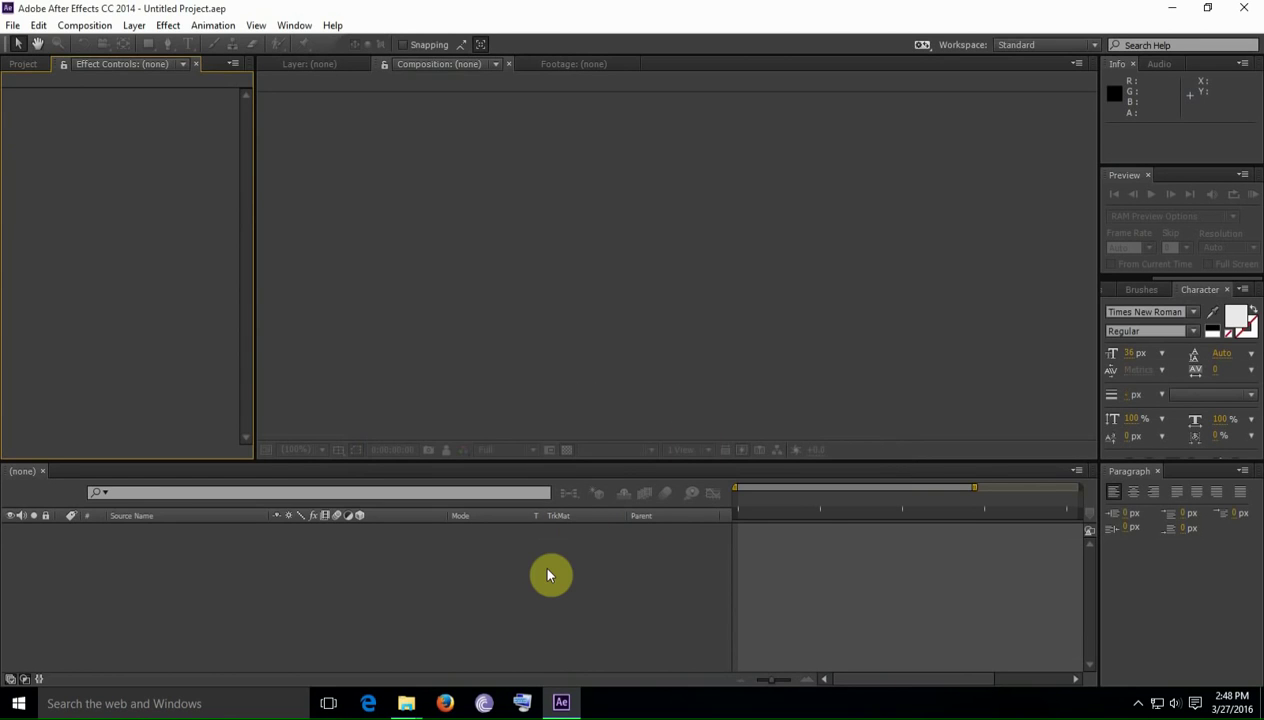
pyautogui.click(84, 25)
pyautogui.click(100, 44)
pyautogui.click(689, 517)
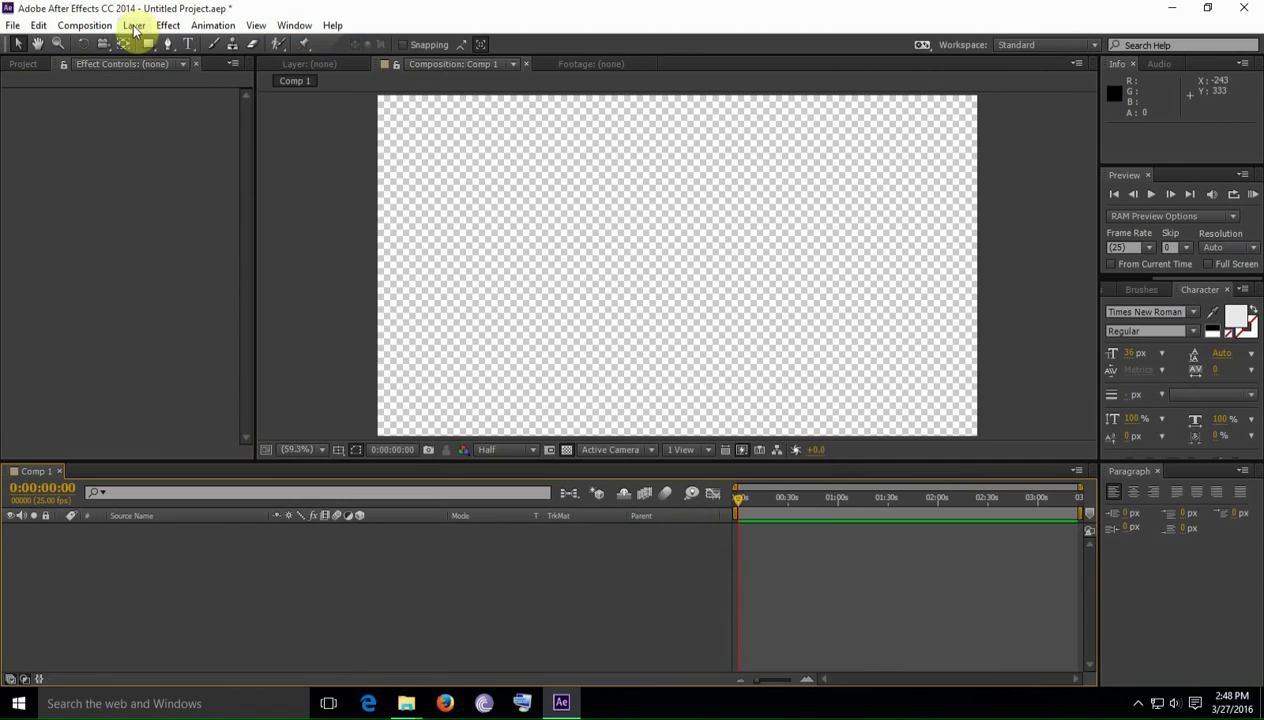
# Add a Dark Gray Solid 1 layer and apply the Video Copilot Element effect to it
pyautogui.click(168, 25)
pyautogui.moveTo(134, 25)
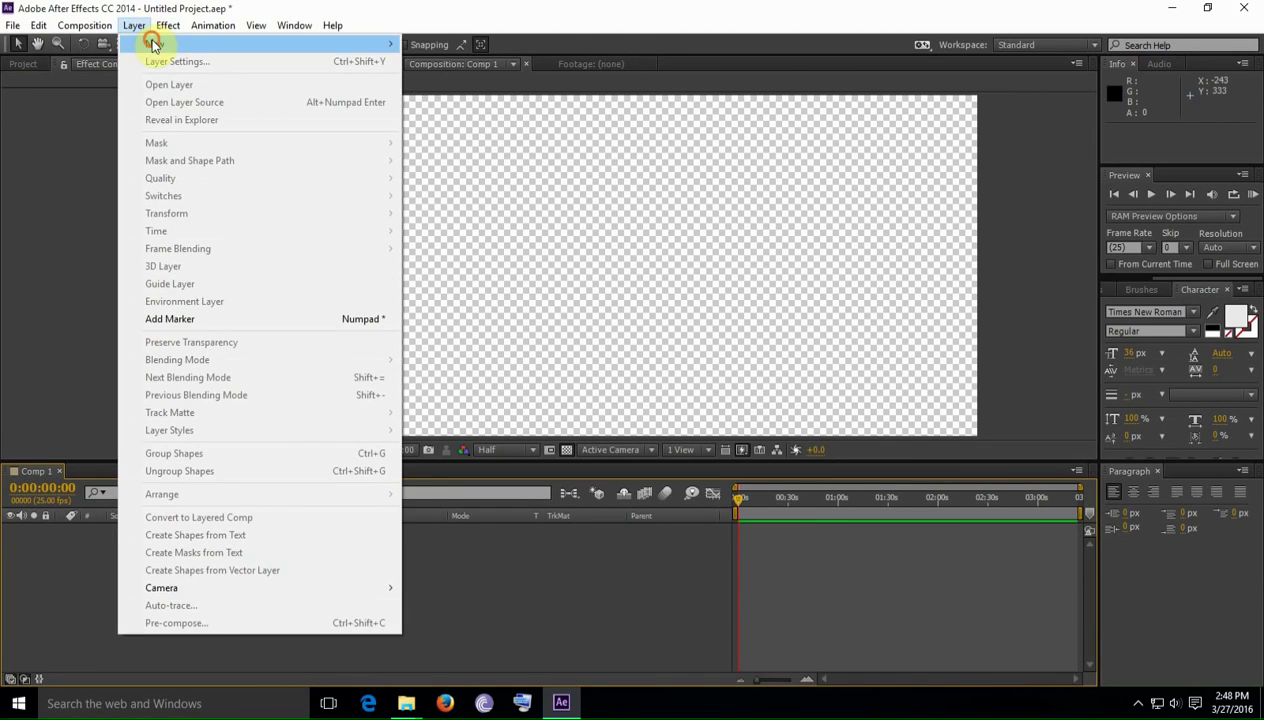
pyautogui.moveTo(170, 44)
pyautogui.click(428, 60)
pyautogui.press('Return')
pyautogui.click(168, 26)
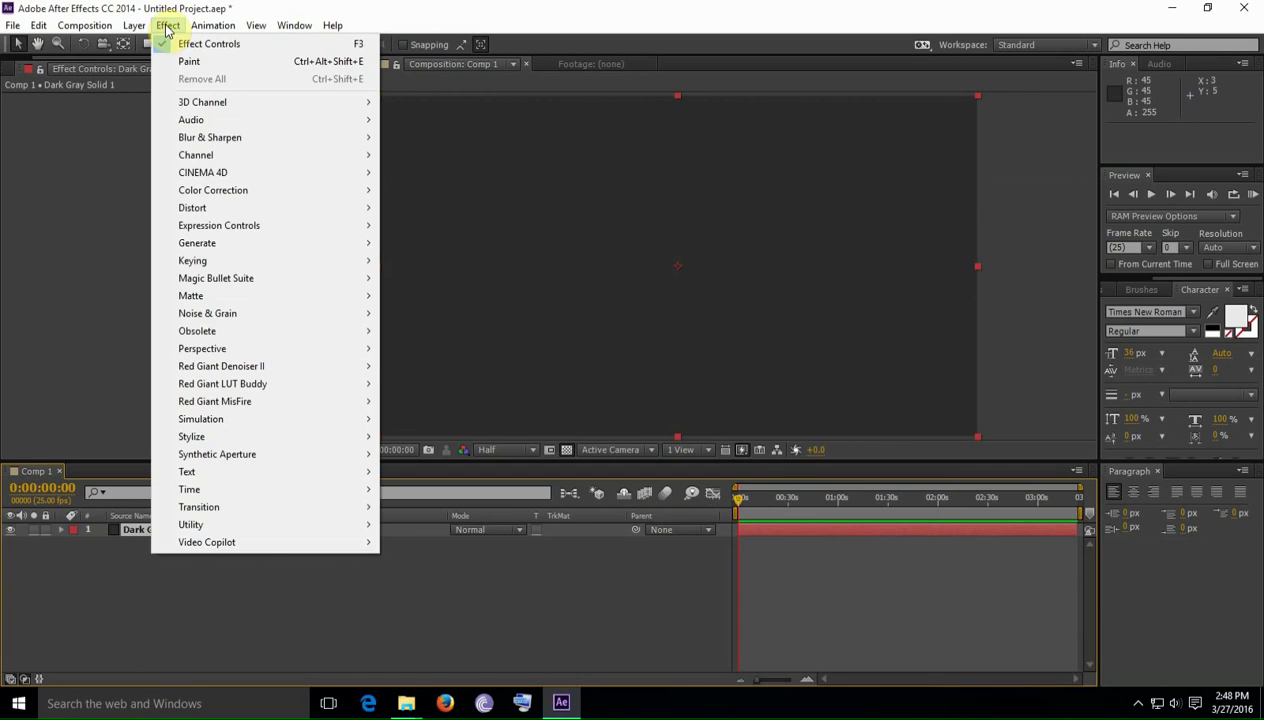
pyautogui.moveTo(207, 542)
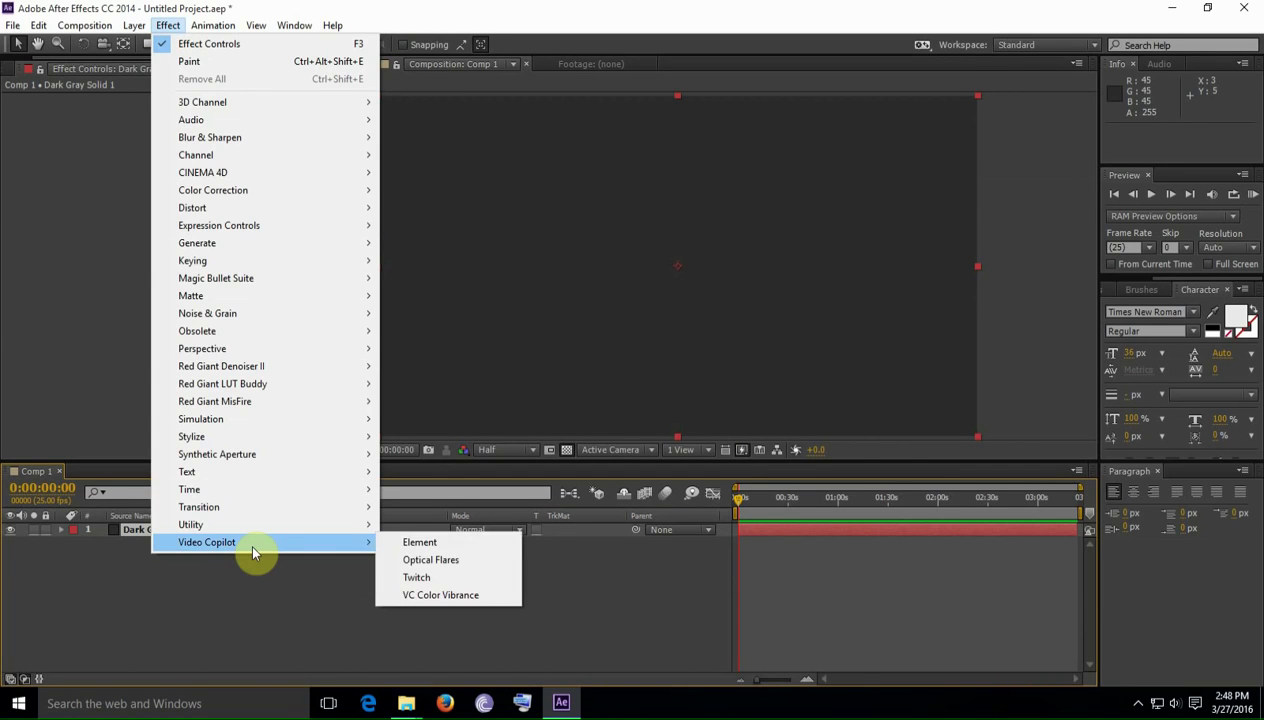
pyautogui.click(410, 548)
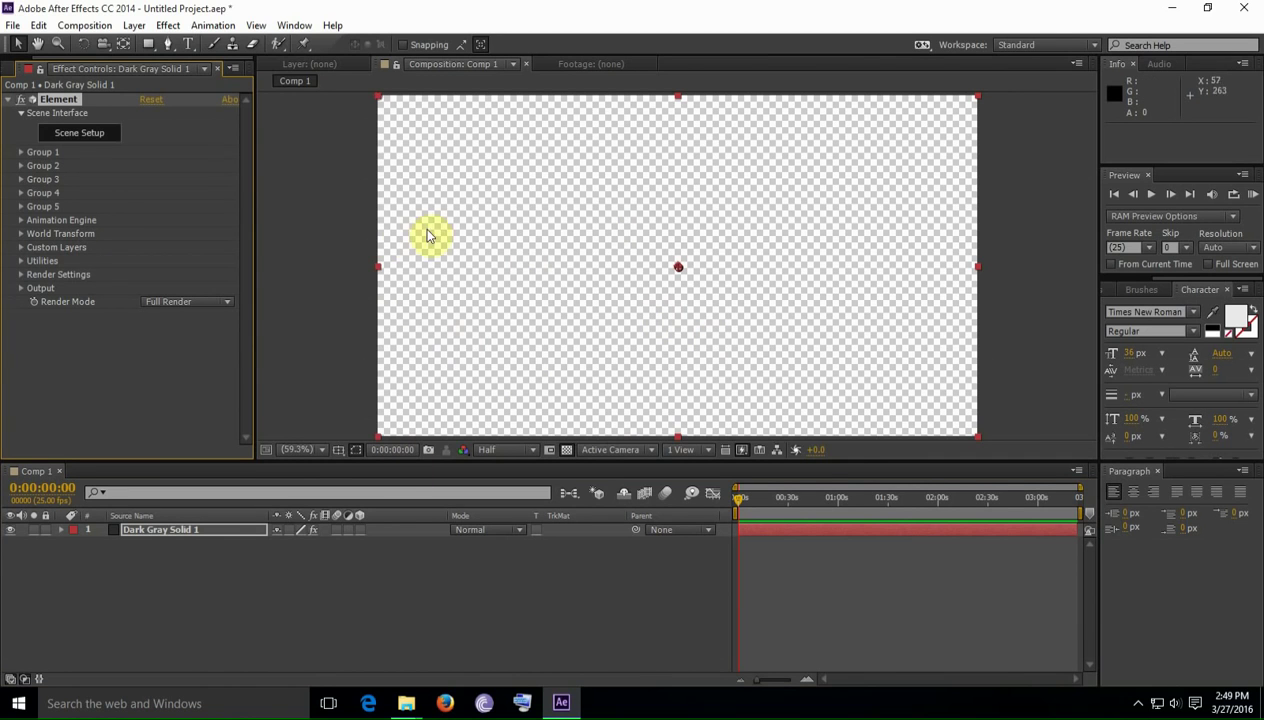
pyautogui.click(92, 133)
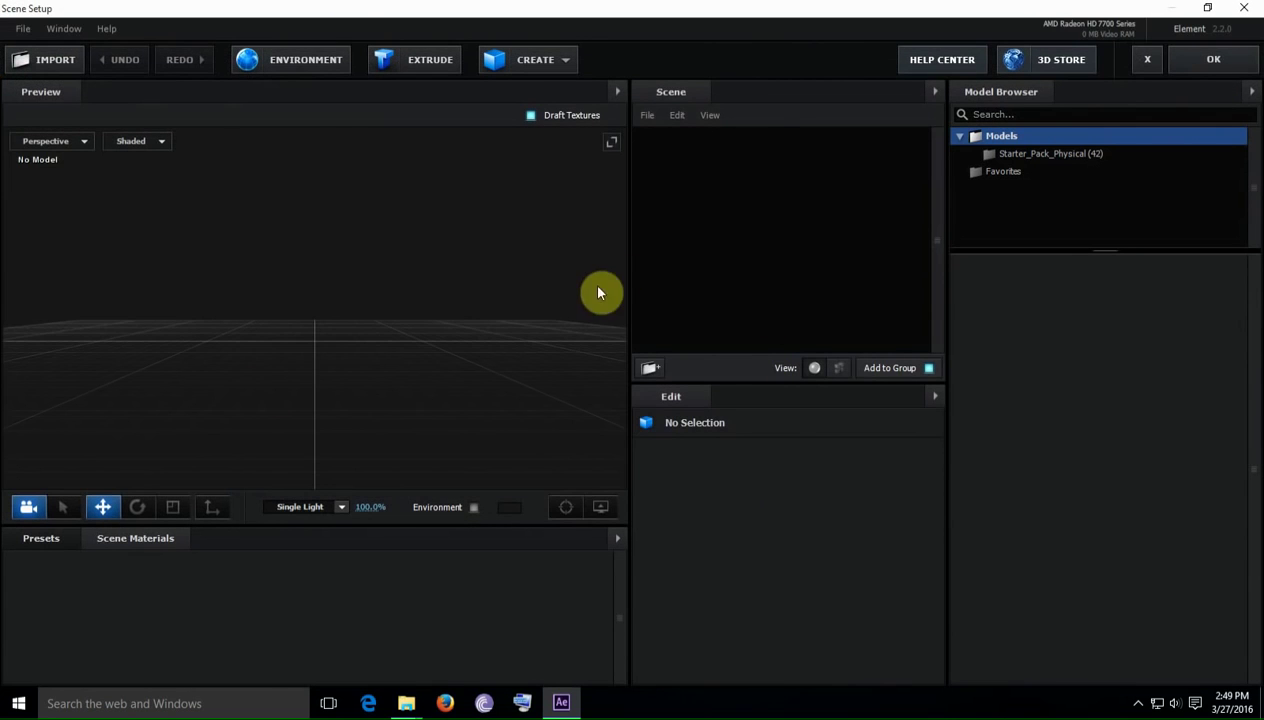
pyautogui.click(1213, 59)
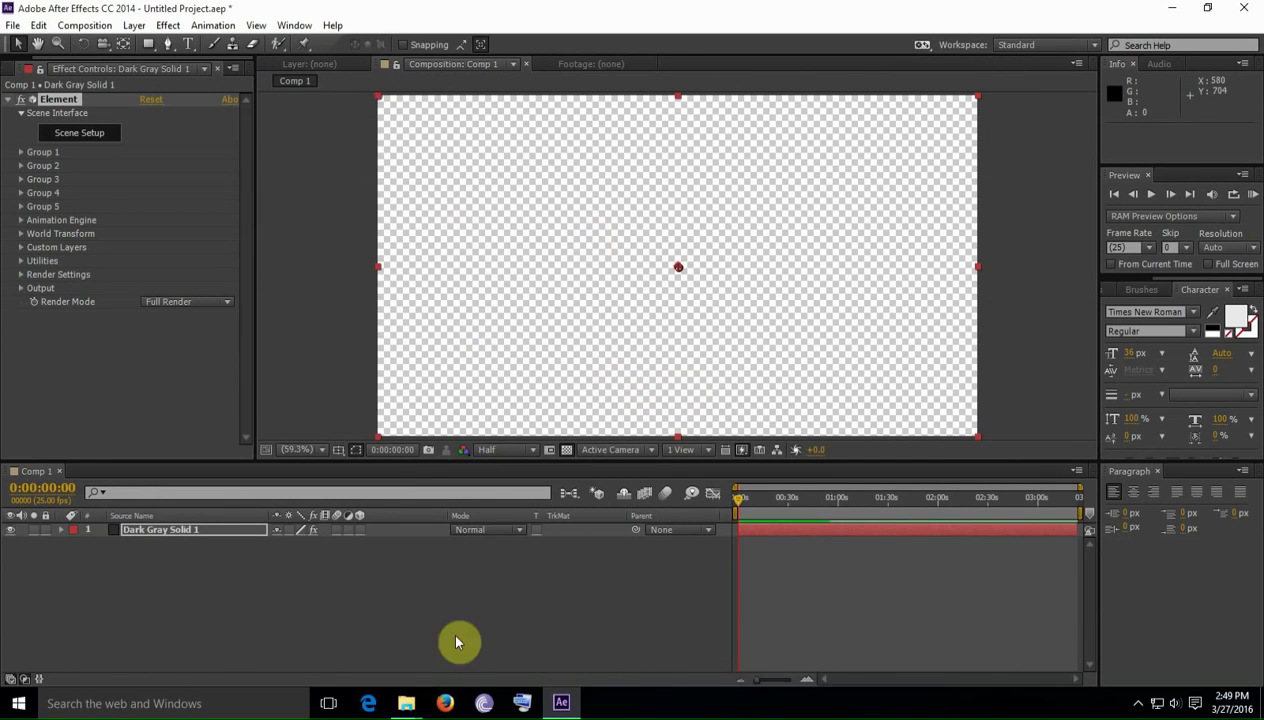
pyautogui.click(405, 702)
pyautogui.click(397, 660)
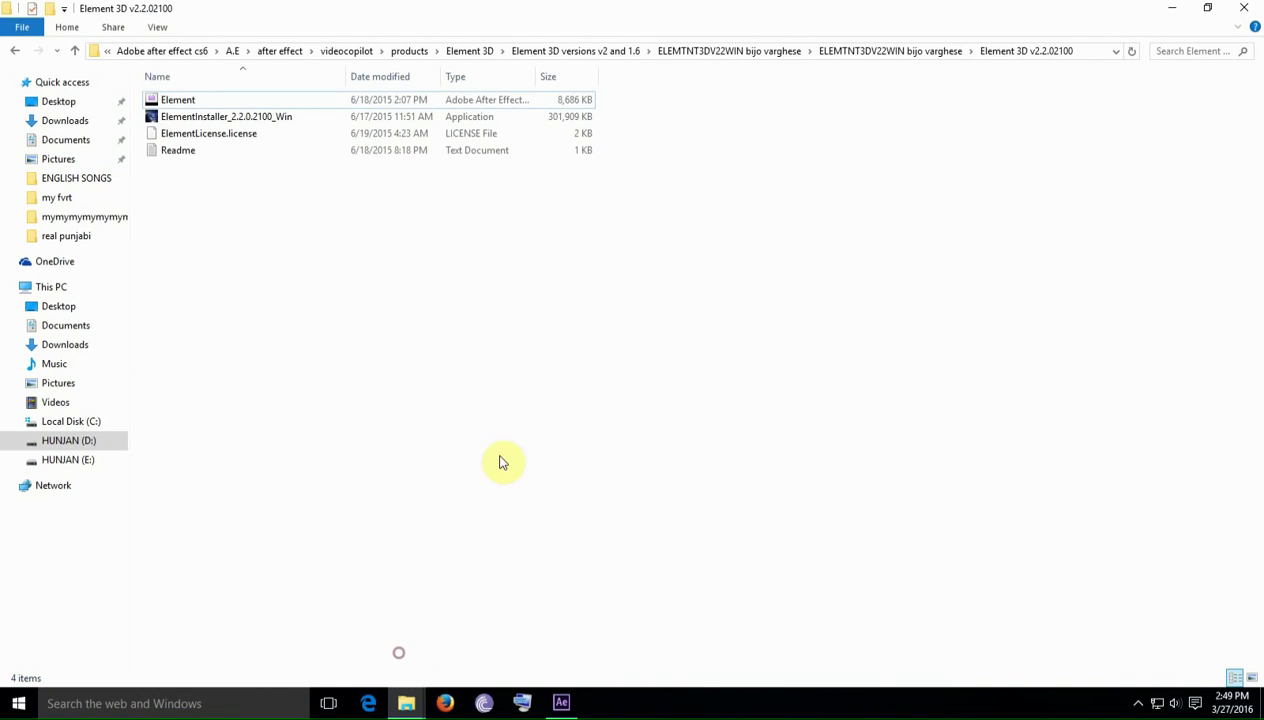
pyautogui.click(213, 136)
pyautogui.moveTo(486, 138)
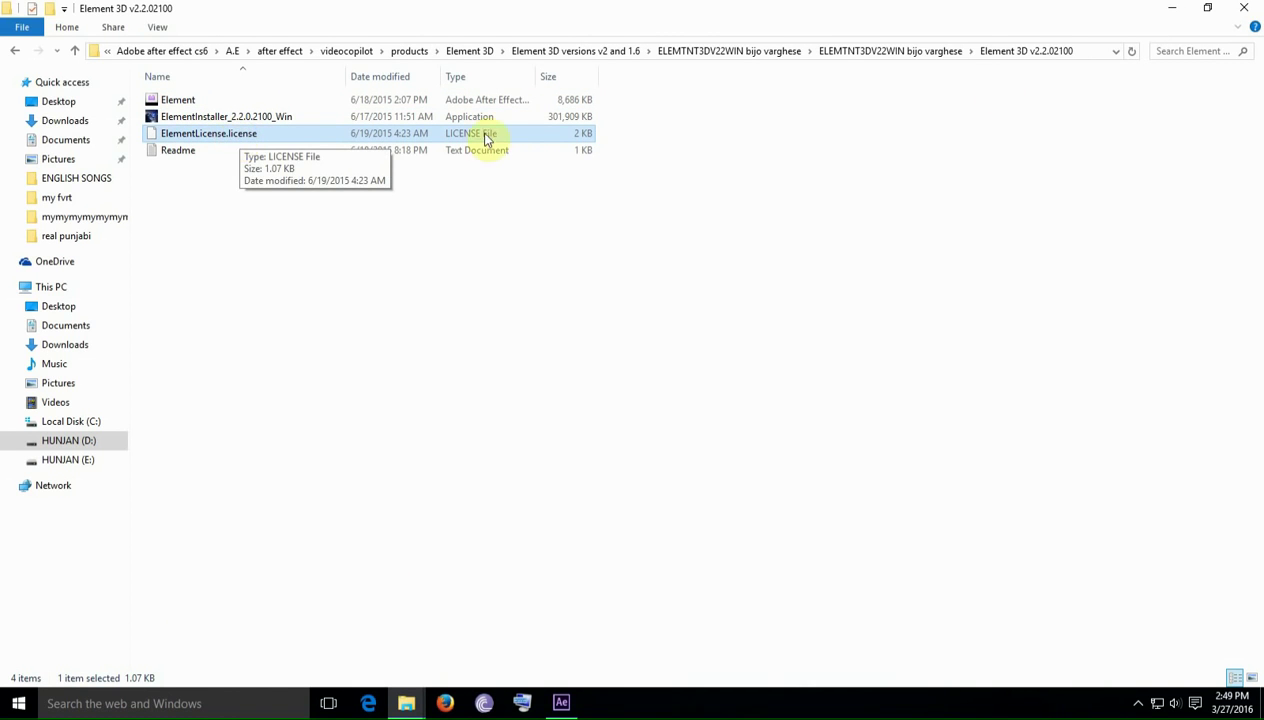
pyautogui.click(406, 703)
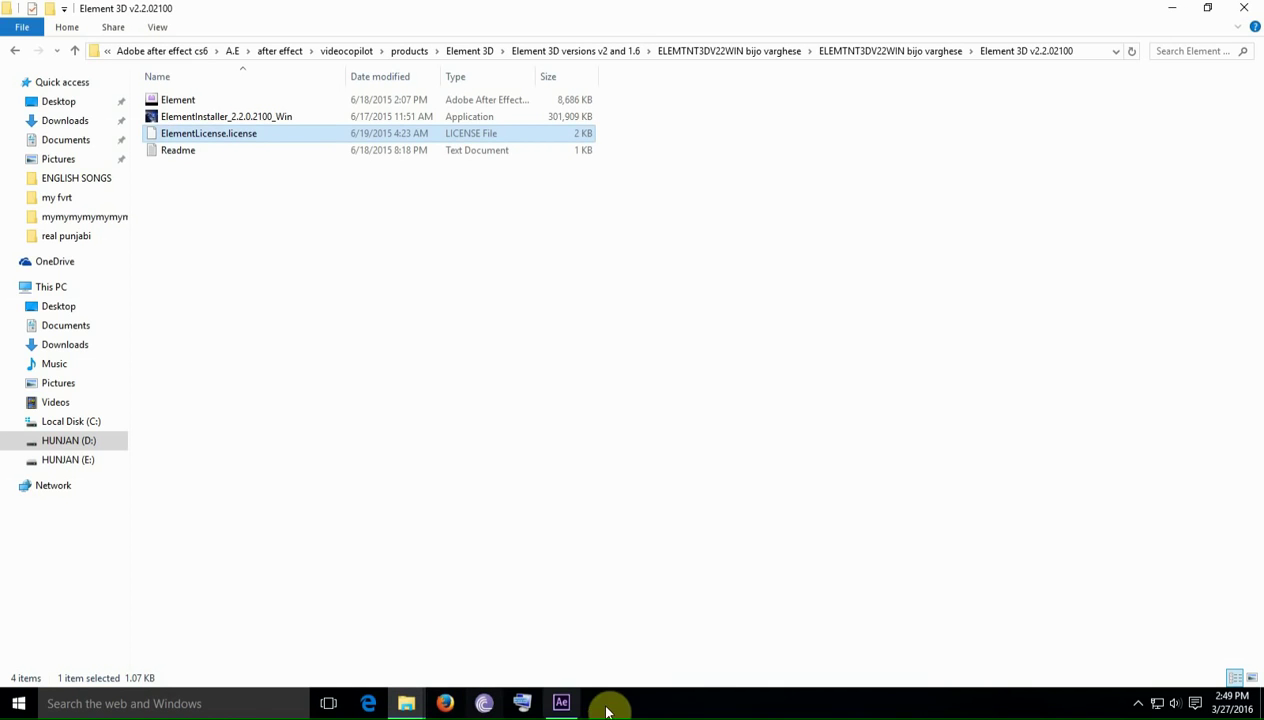
pyautogui.click(561, 700)
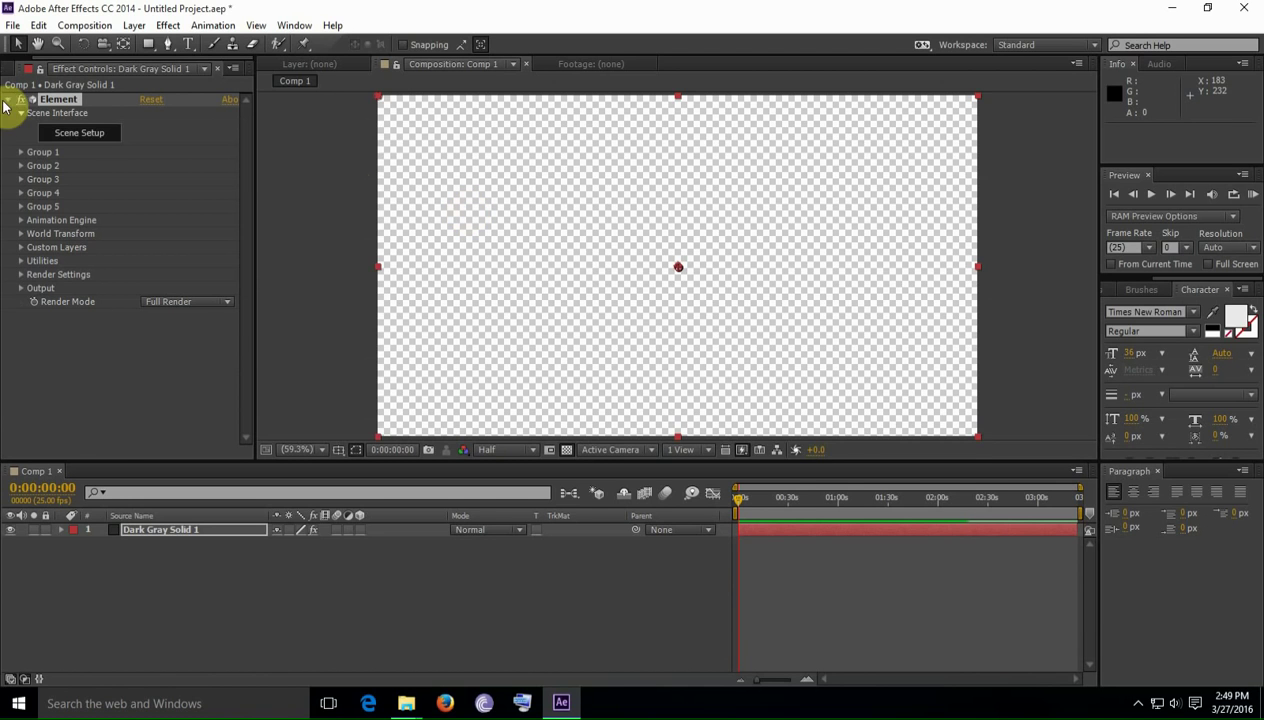
# Open Element Scene Setup and browse Models > Starter_Pack_Physical and the Favorites folder
pyautogui.click(77, 136)
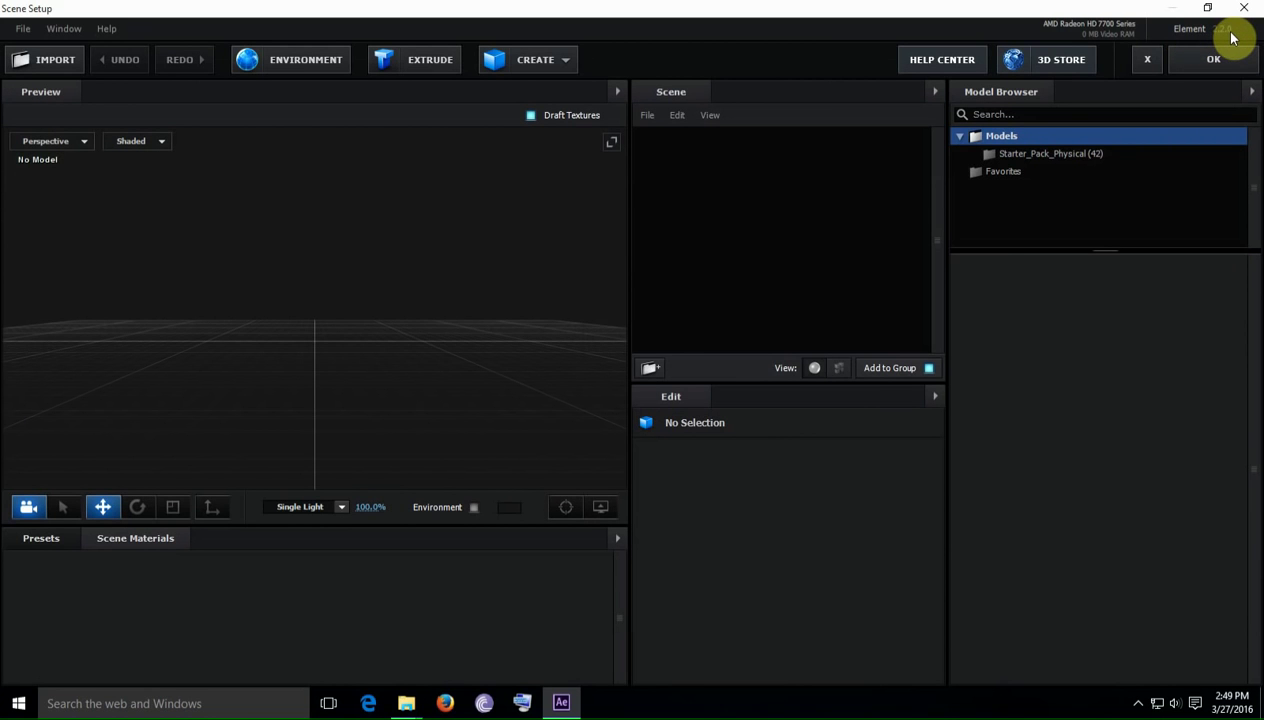
pyautogui.click(1040, 153)
pyautogui.click(1005, 171)
pyautogui.click(960, 136)
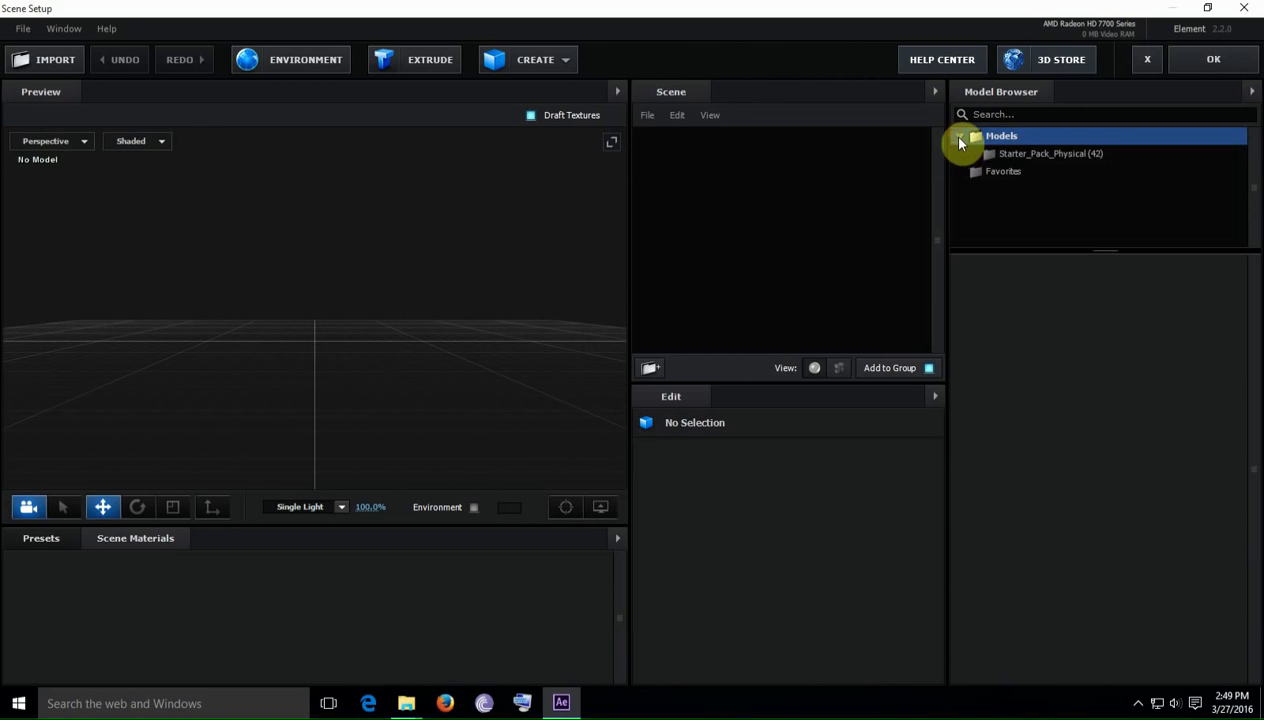
pyautogui.click(1012, 158)
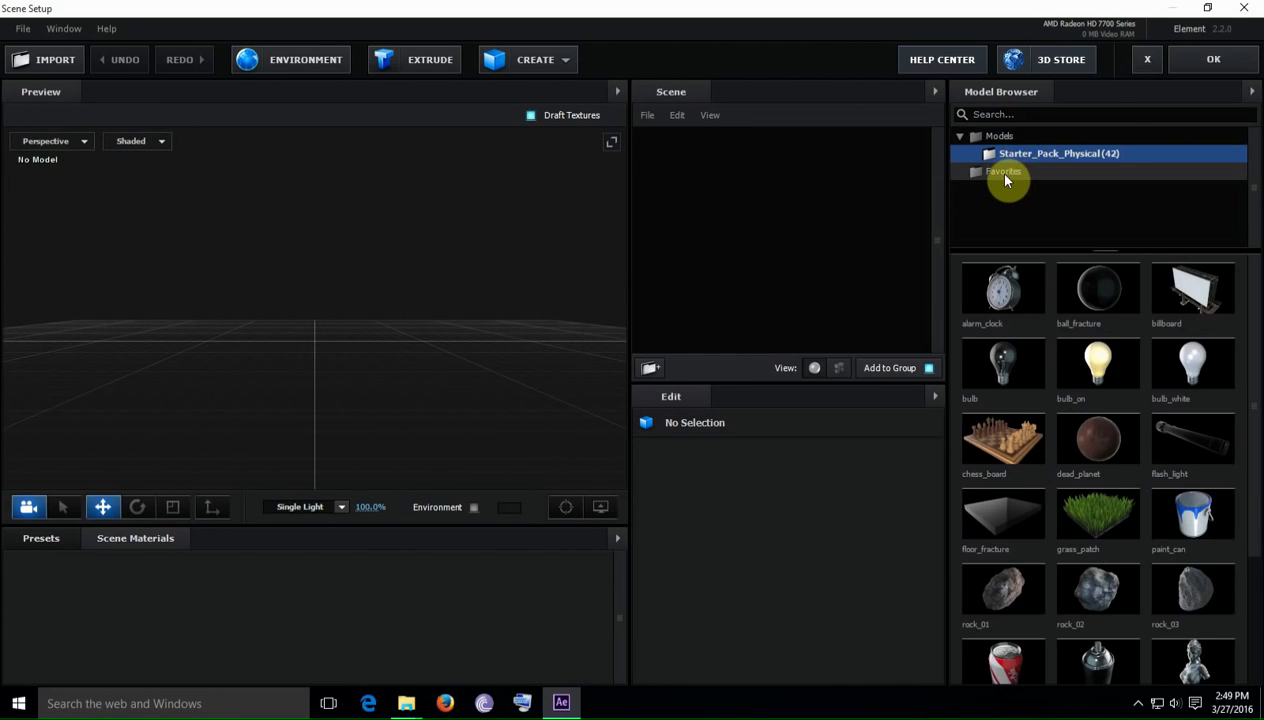
pyautogui.click(1006, 171)
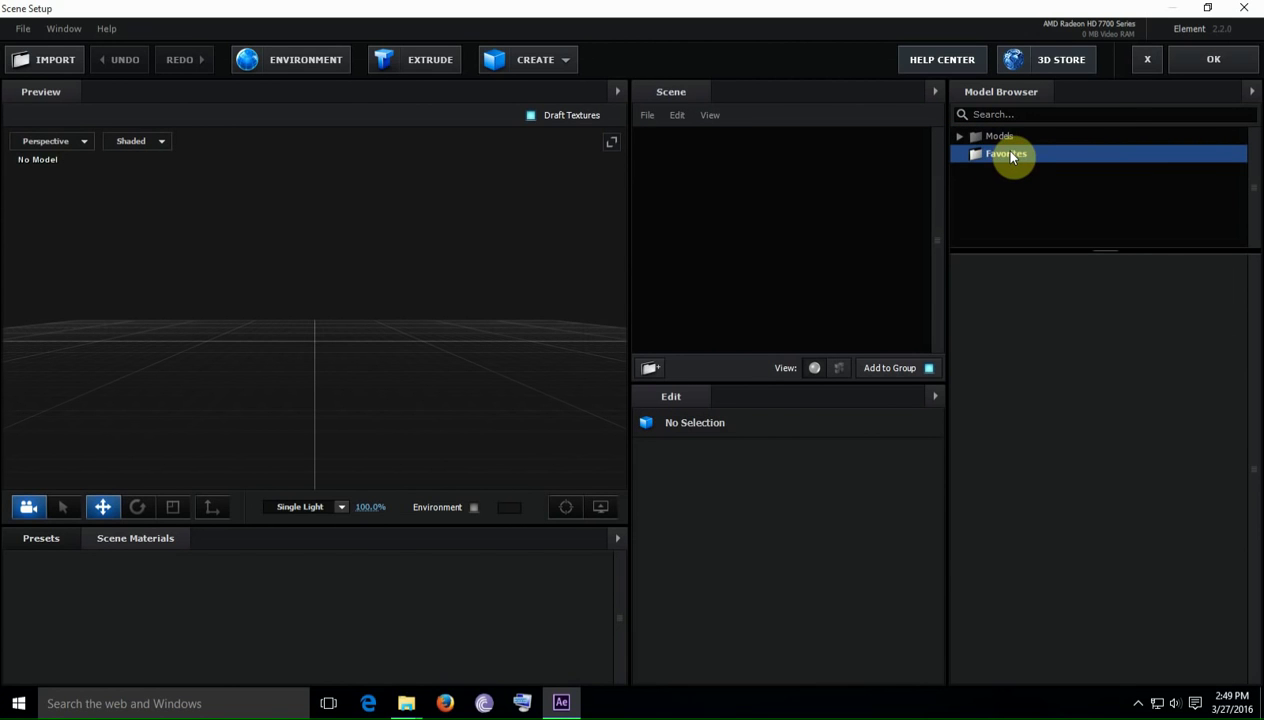